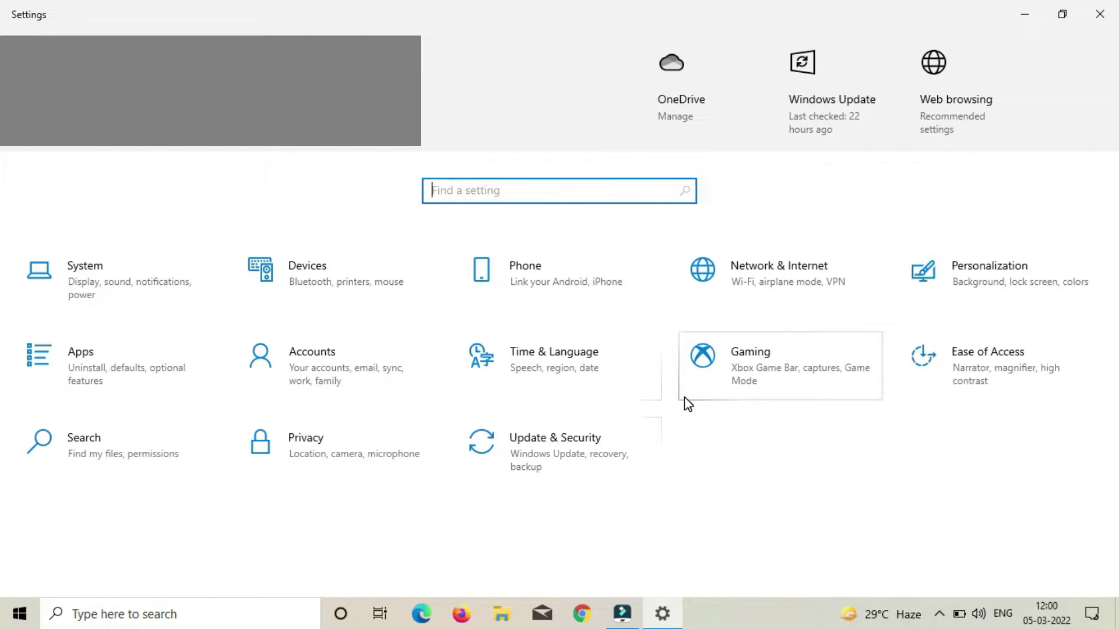
Step: Close the Settings window, reopen it, and open the System settings
key("alt+F4")
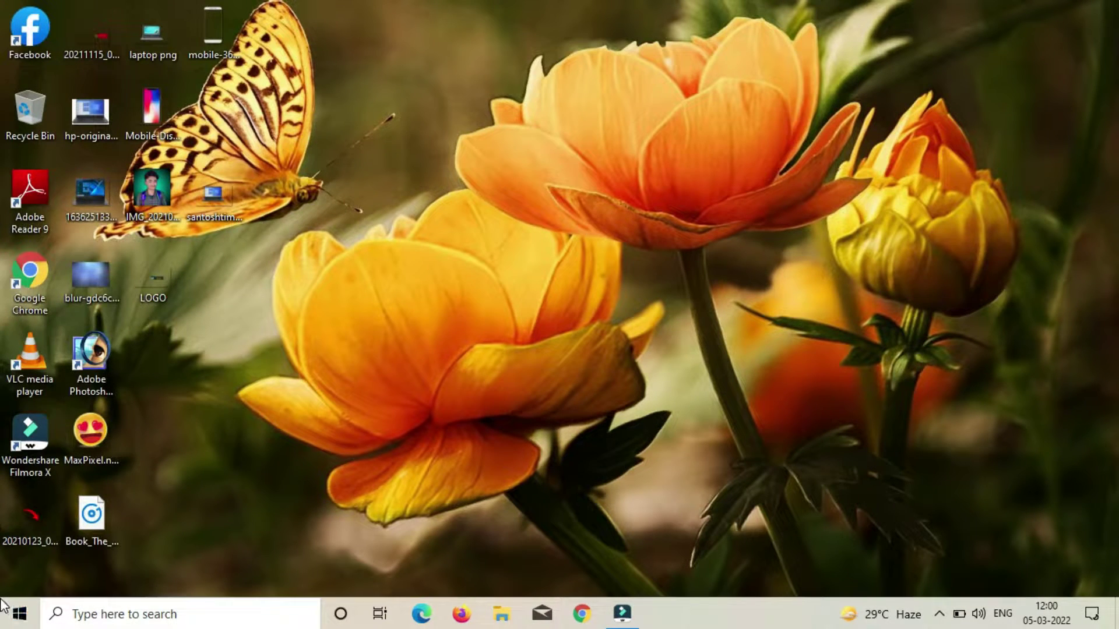
left_click(11, 617)
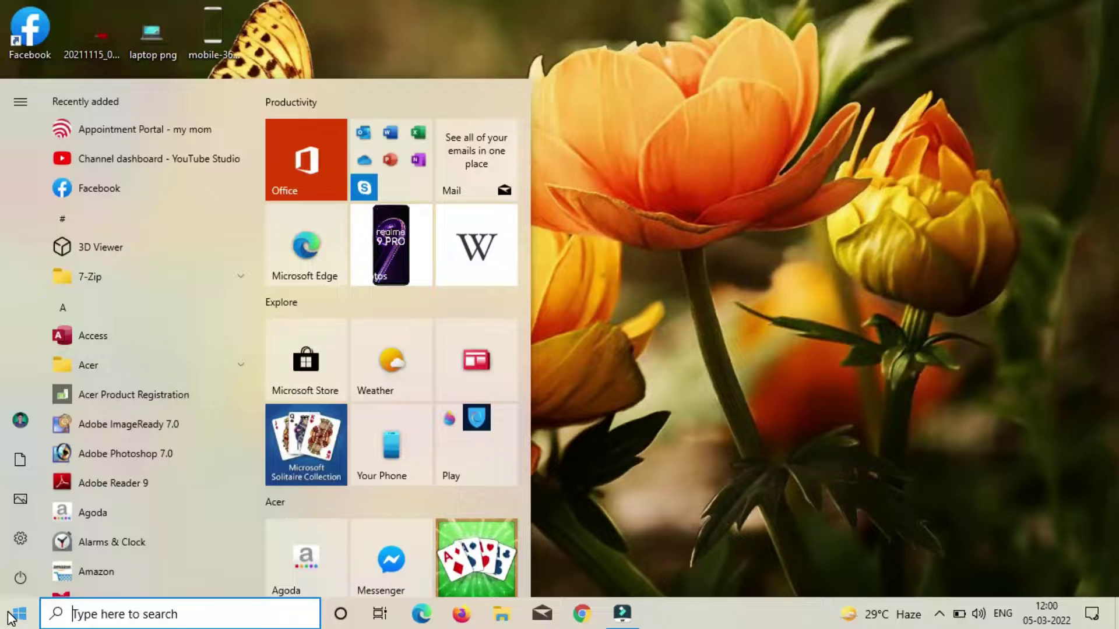
left_click(20, 538)
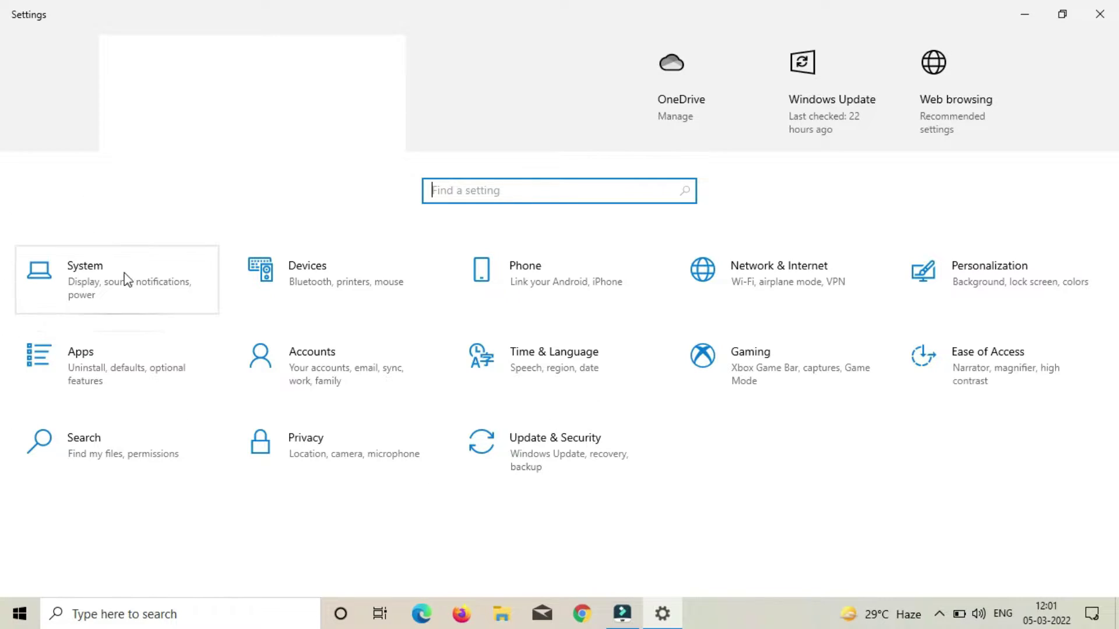
left_click(71, 261)
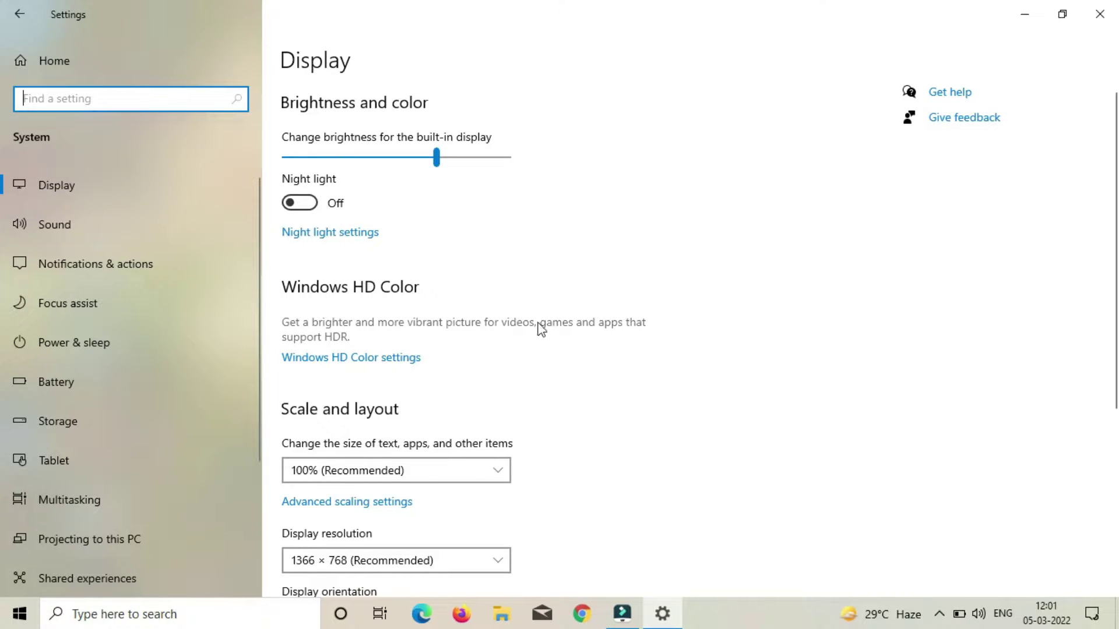
Step: Raise the brightness of the built-in display in the Display settings
scroll(541, 330, "down", 5)
scroll(537, 325, "up", 5)
left_click_drag(441, 159, 458, 208)
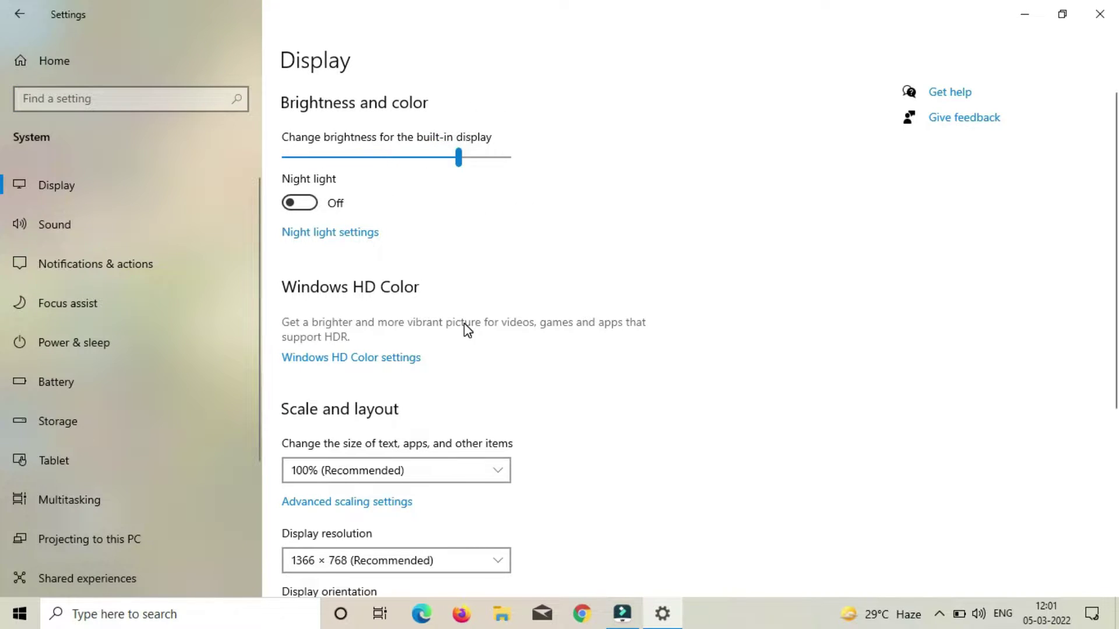
scroll(792, 175, "down", 1)
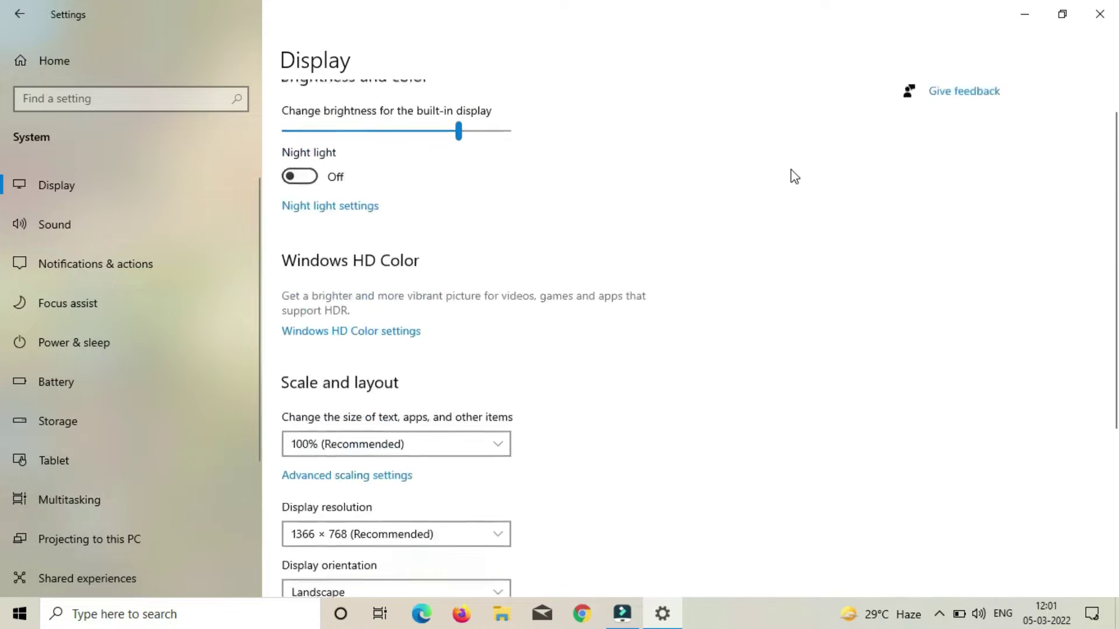
scroll(792, 175, "up", 1)
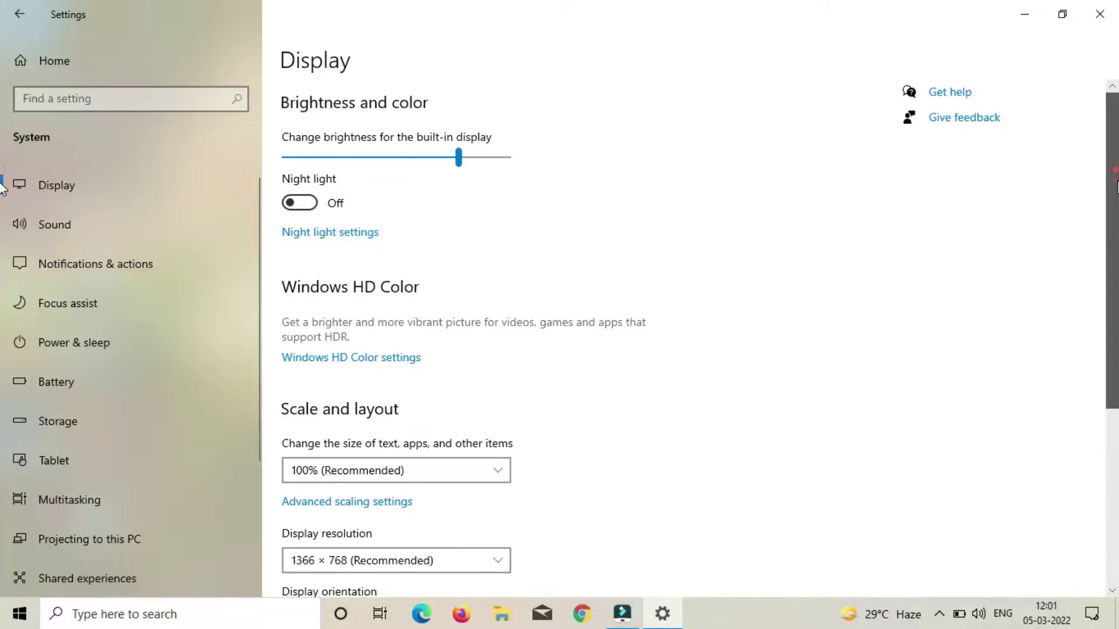
Step: Look at the available display orientation options without choosing another one
scroll(641, 280, "down", 1)
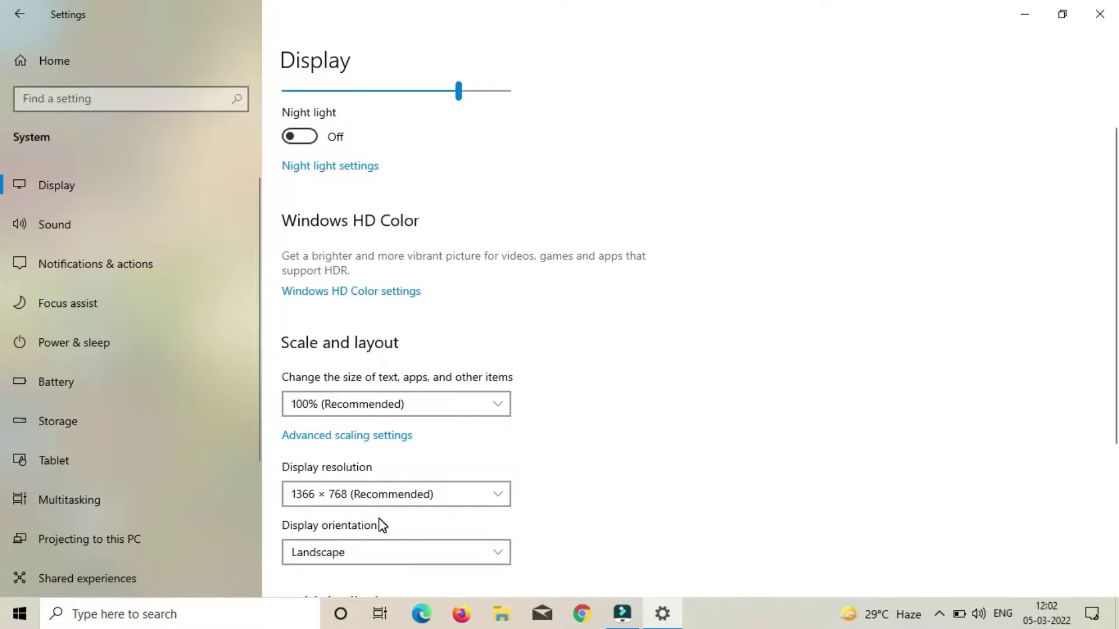
left_click(383, 555)
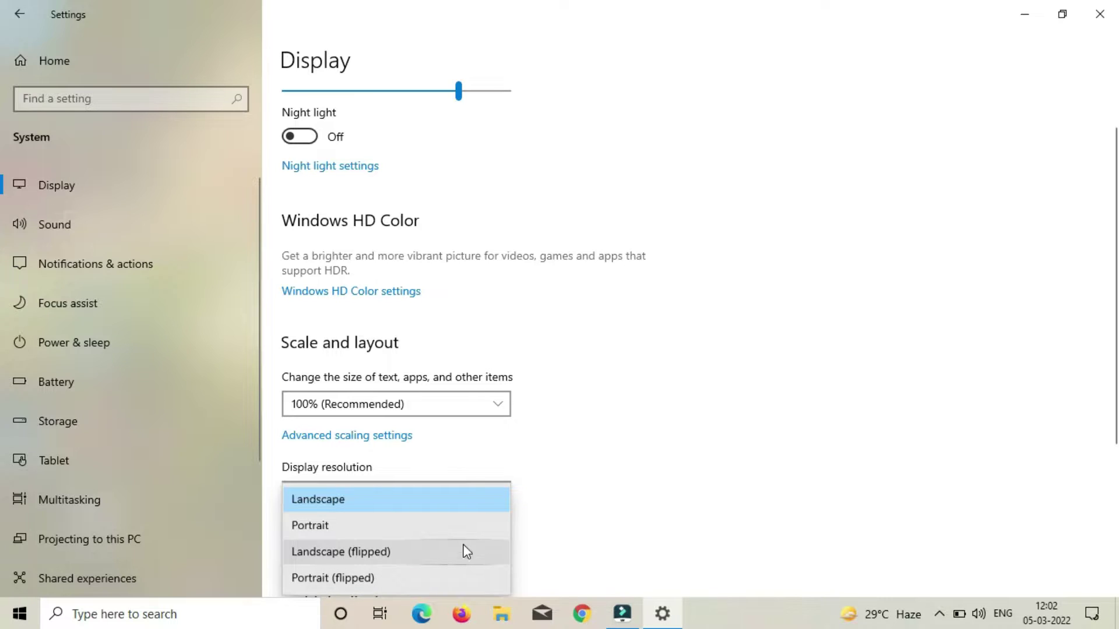
left_click(610, 510)
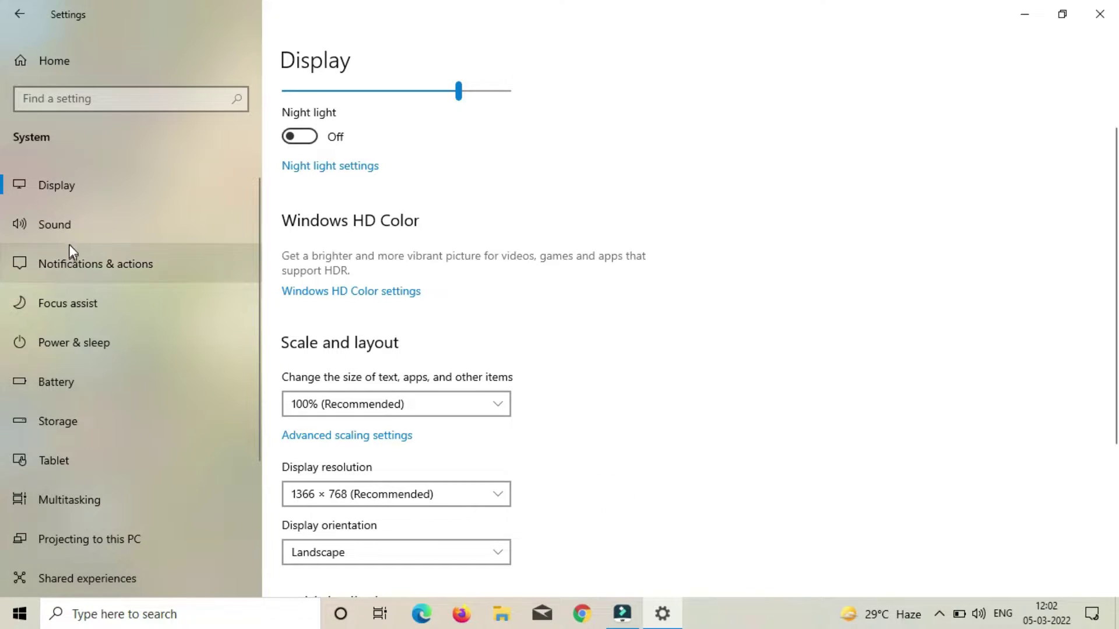
Step: Open the Sound settings, set the master volume to 95 and mute the output
left_click(103, 224)
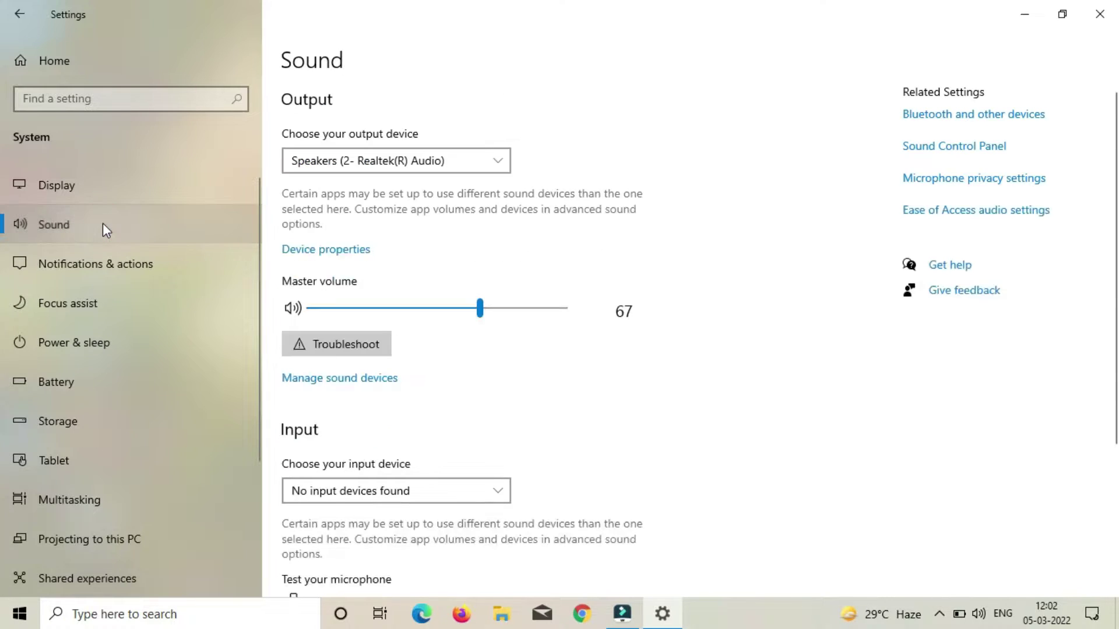
left_click_drag(480, 308, 551, 343)
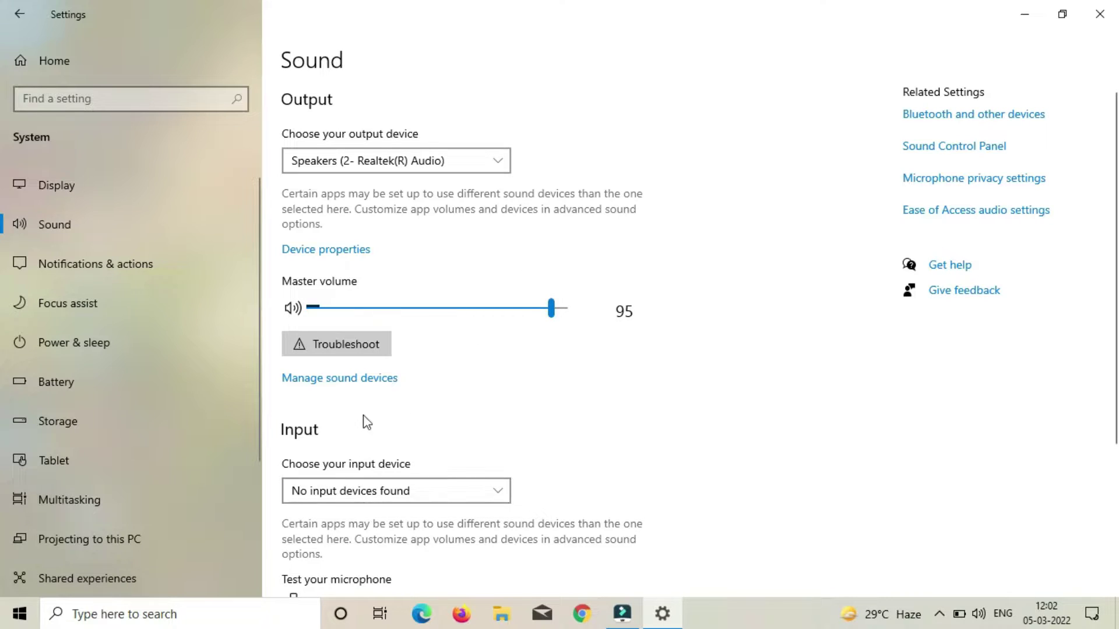
left_click(292, 308)
Step: Check the input device choices and the list of managed sound devices, and return to the Sound settings
scroll(1107, 181, "down", 3)
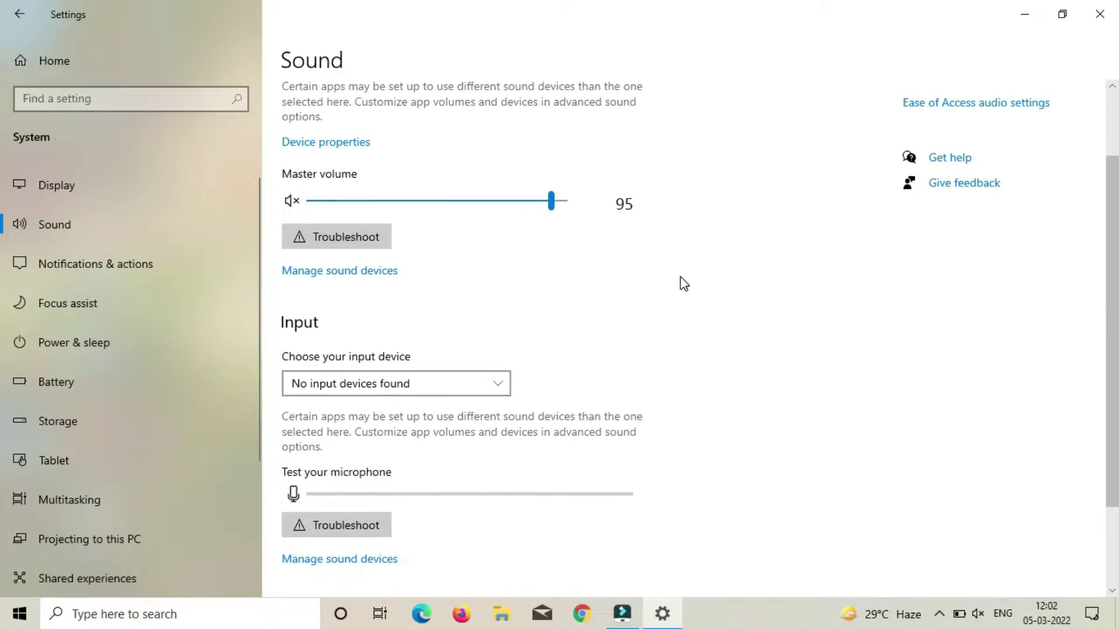
left_click(501, 386)
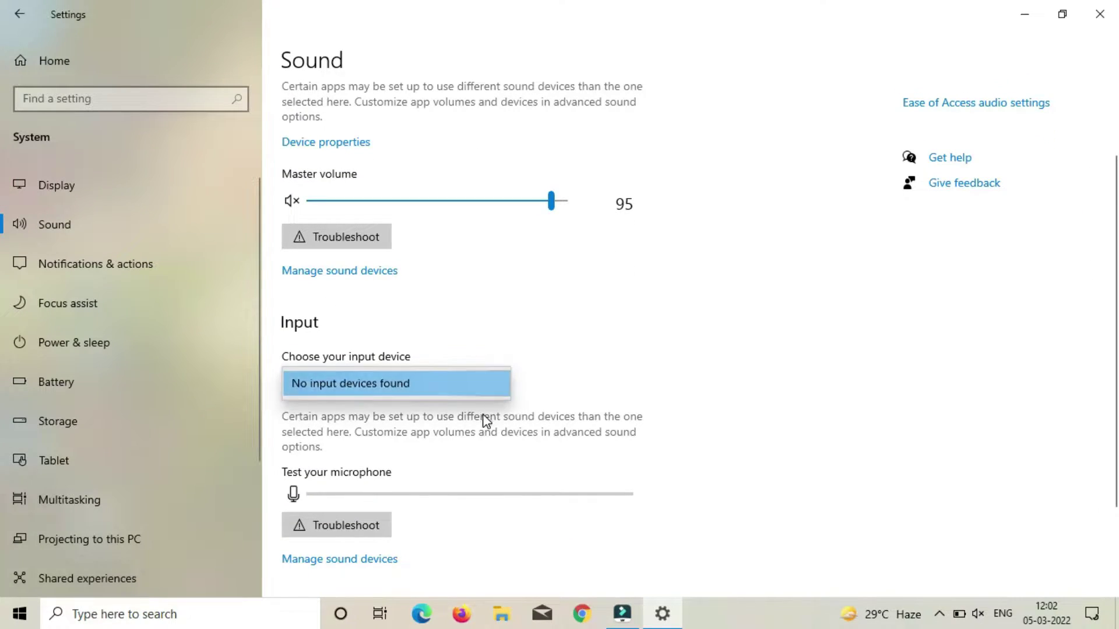
left_click(392, 385)
left_click(653, 317)
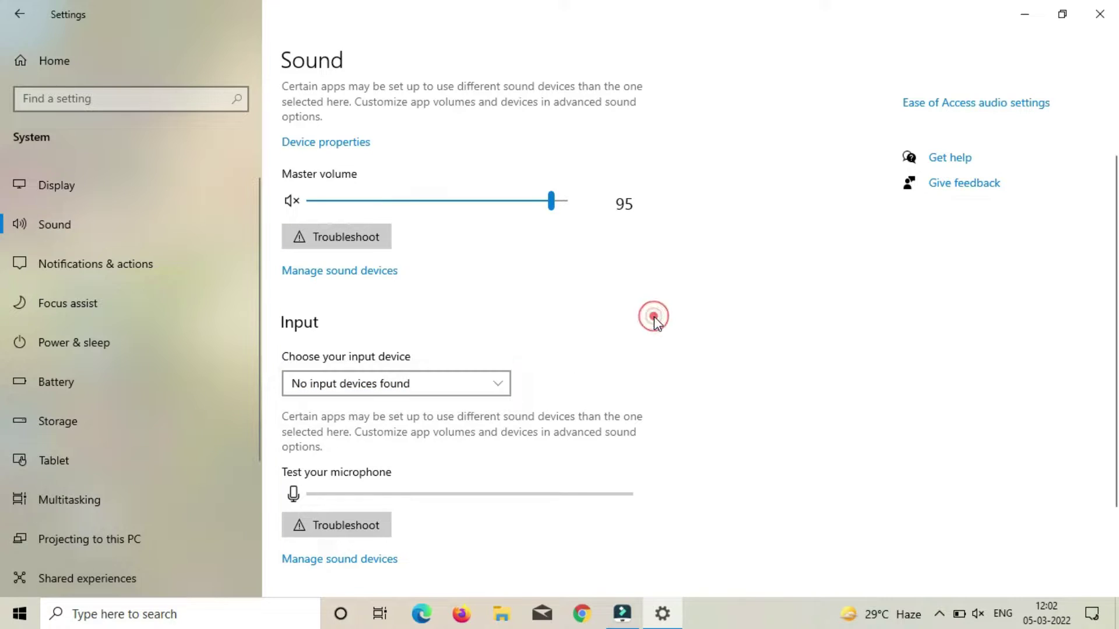
left_click(317, 561)
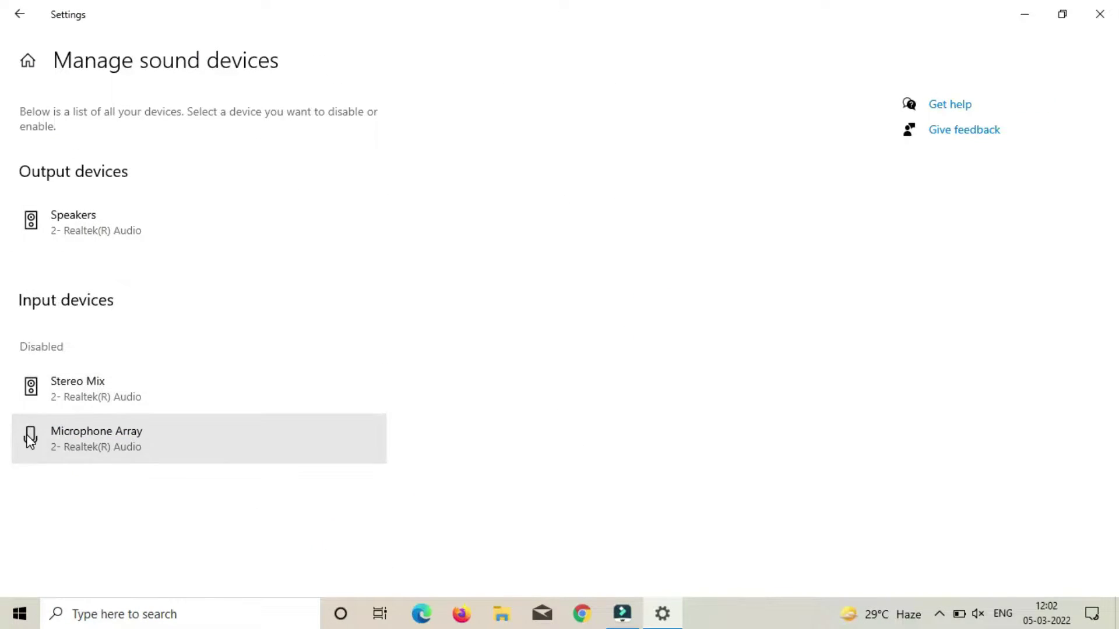
left_click(10, 21)
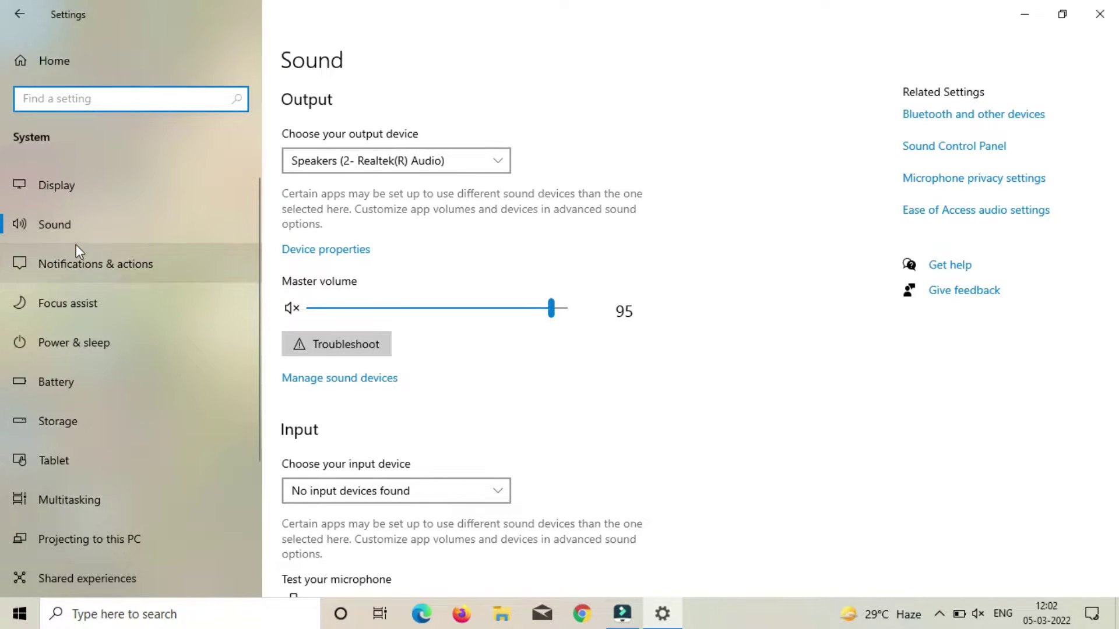
Step: Open Notifications & actions and review the notification options and the list of senders
left_click(95, 273)
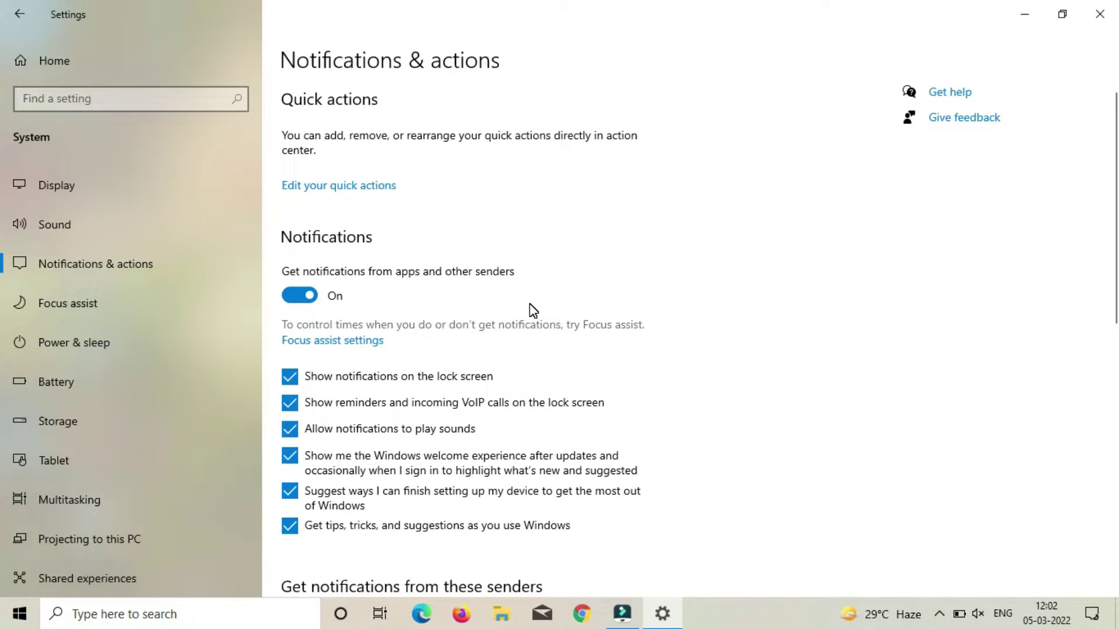
left_click(307, 296)
scroll(1102, 275, "down", 3)
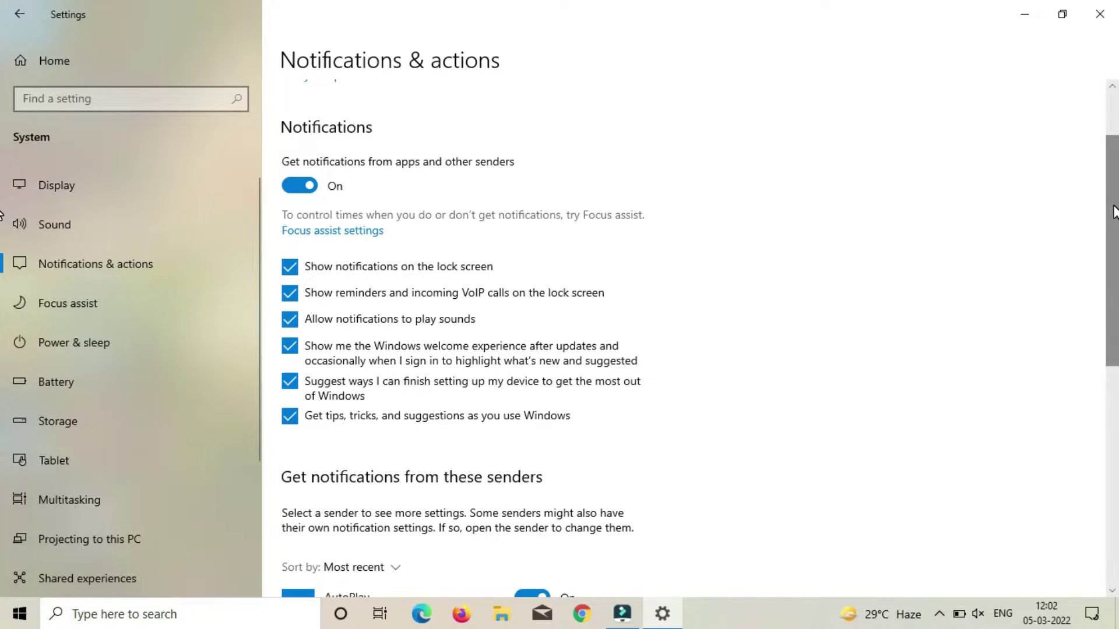
scroll(1113, 216, "down", 10)
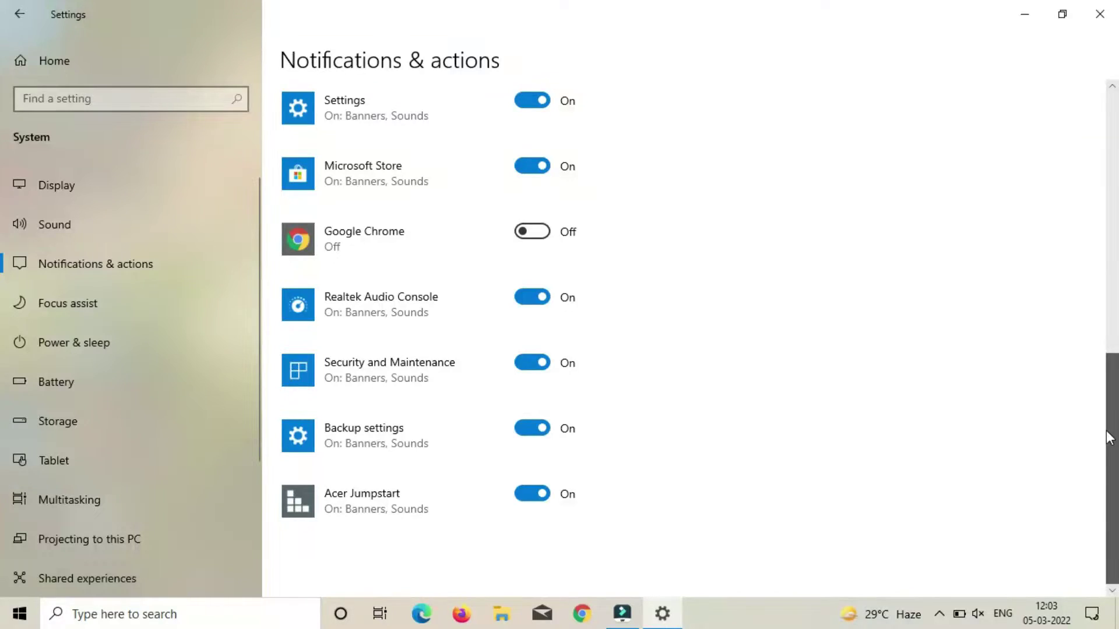
left_click_drag(1109, 439, 1064, 400)
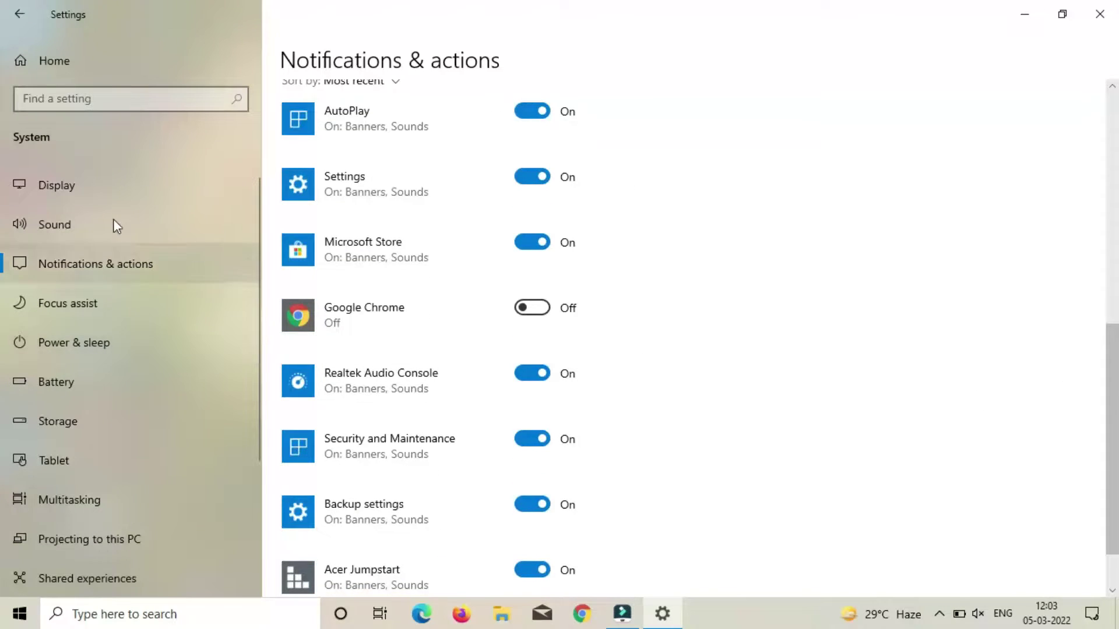
Step: Open Focus assist and review its notification modes and automatic rules
left_click(96, 309)
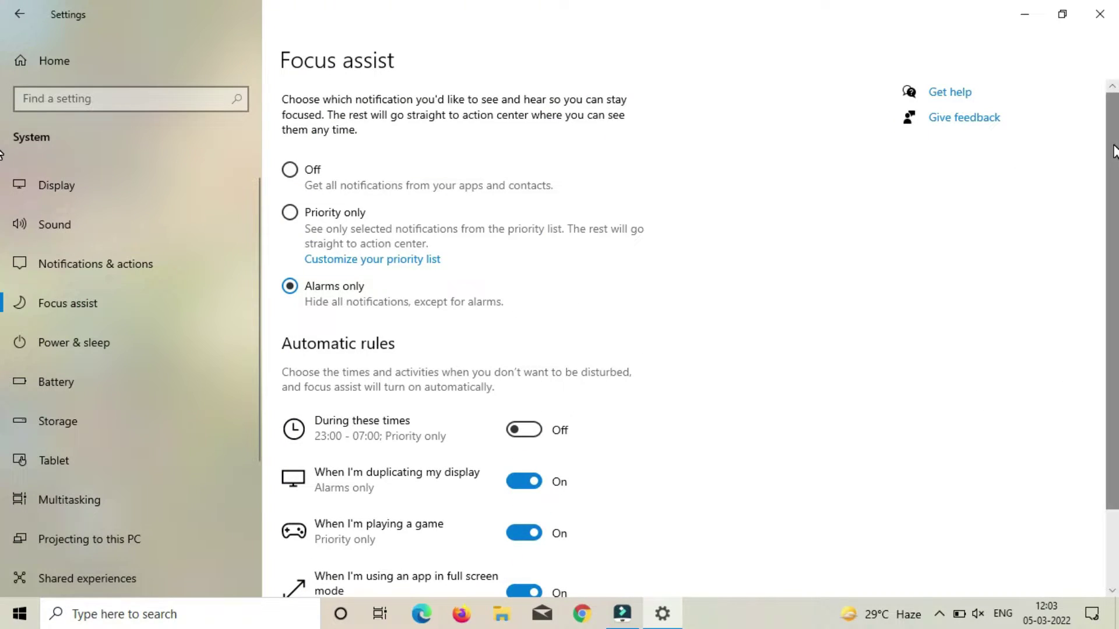
left_click_drag(1111, 146, 3, 220)
left_click_drag(1113, 220, 5, 188)
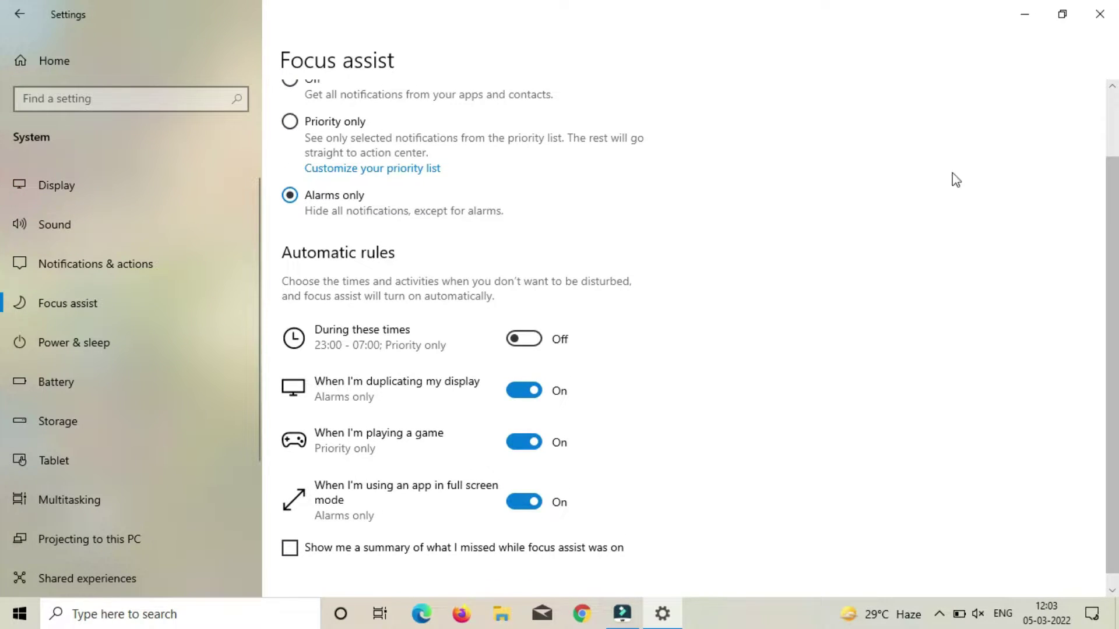
Step: Open Power & sleep and look at the time options for turning off the screen and putting the PC to sleep
left_click(154, 343)
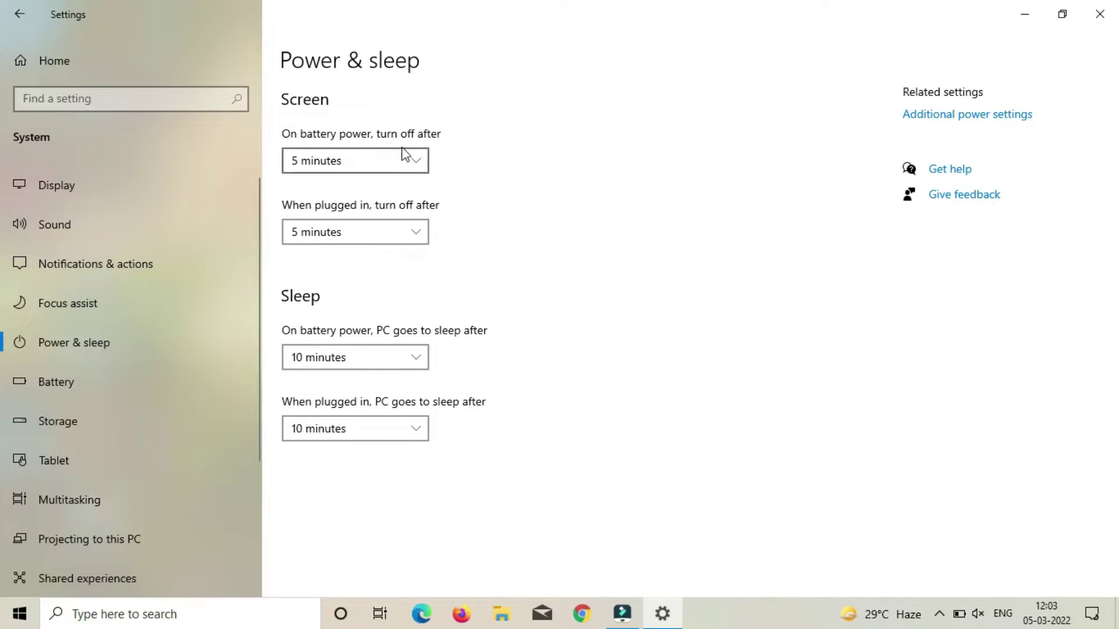
left_click(417, 154)
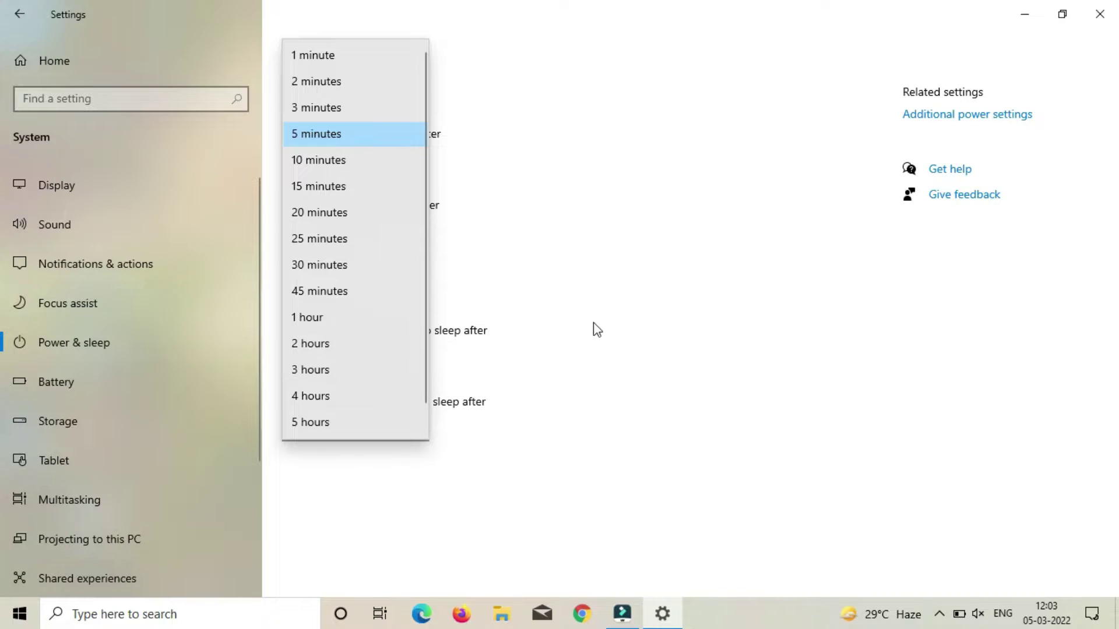
left_click(589, 320)
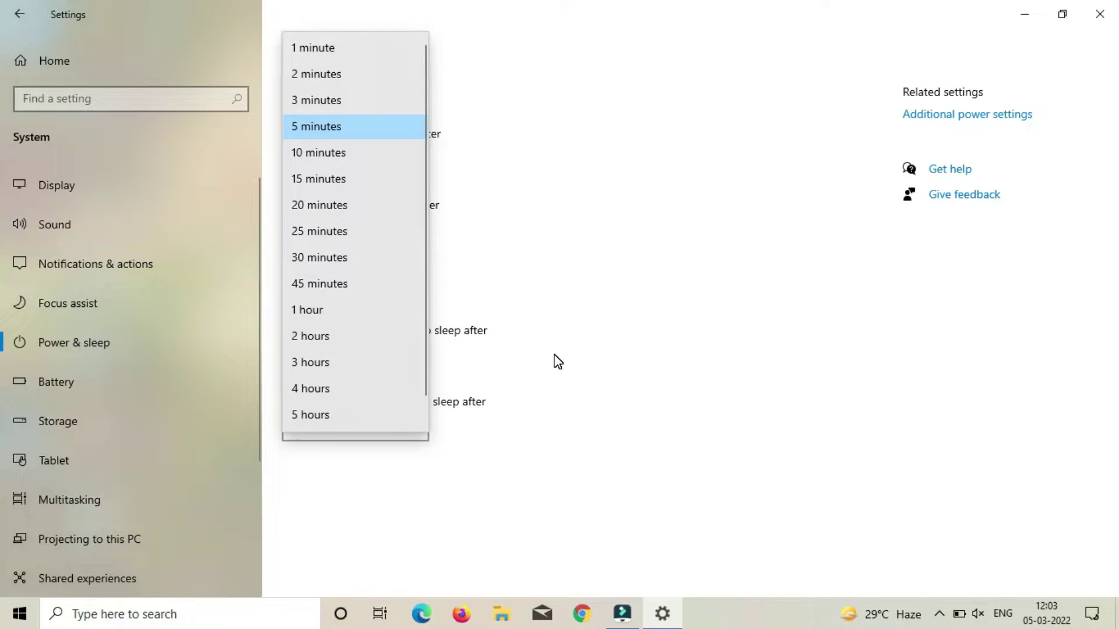
left_click(613, 357)
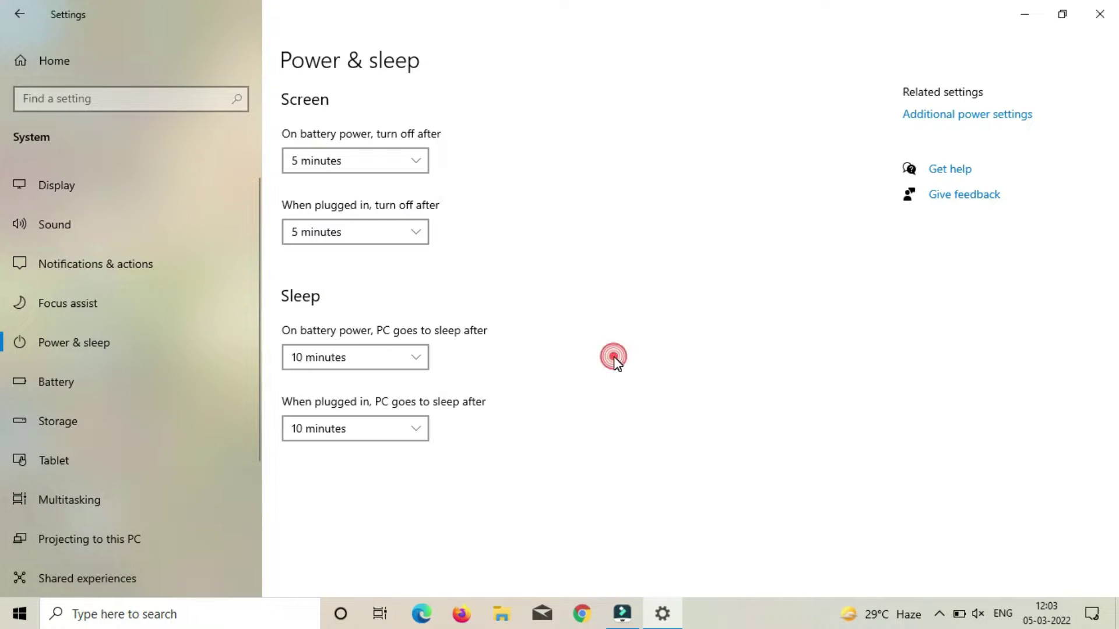
left_click(398, 366)
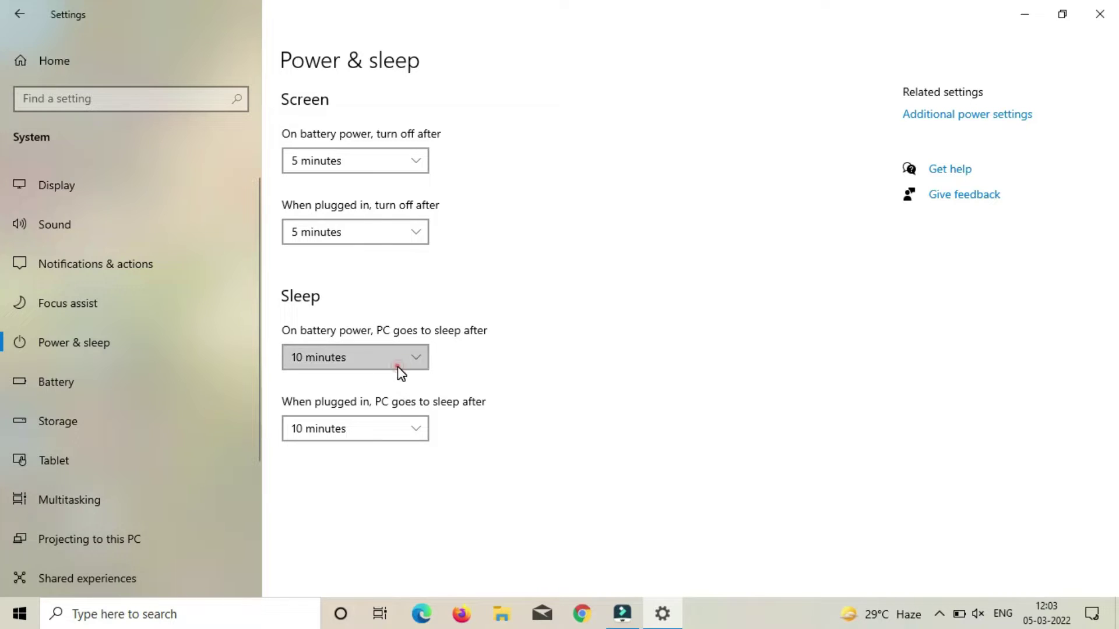
left_click(676, 378)
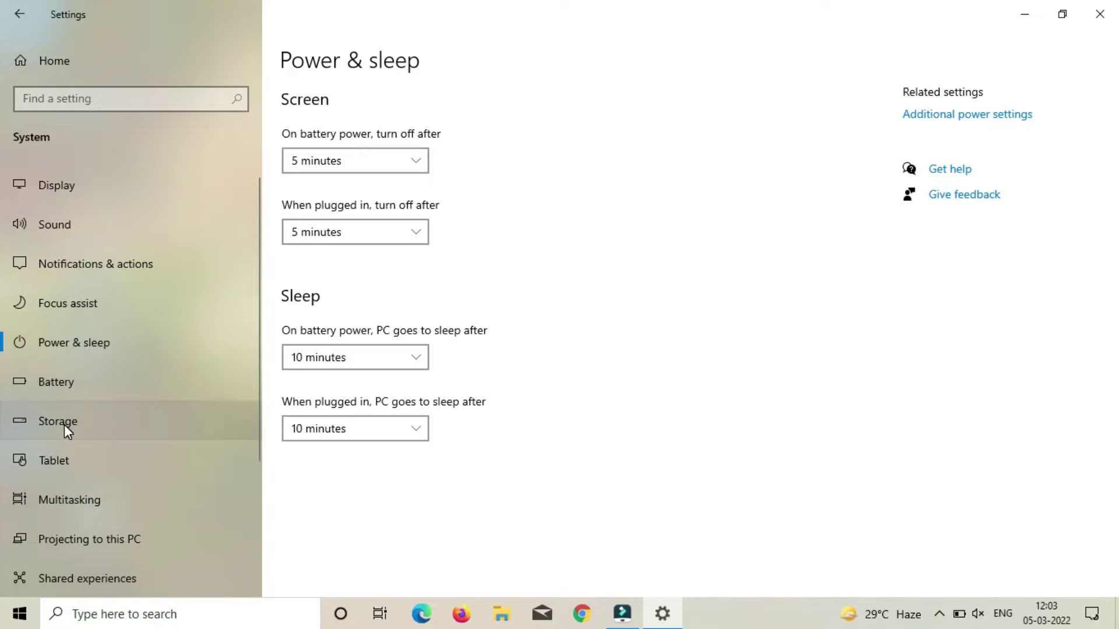
Step: Open the Battery settings and set battery saver to turn on automatically at Always
left_click(62, 385)
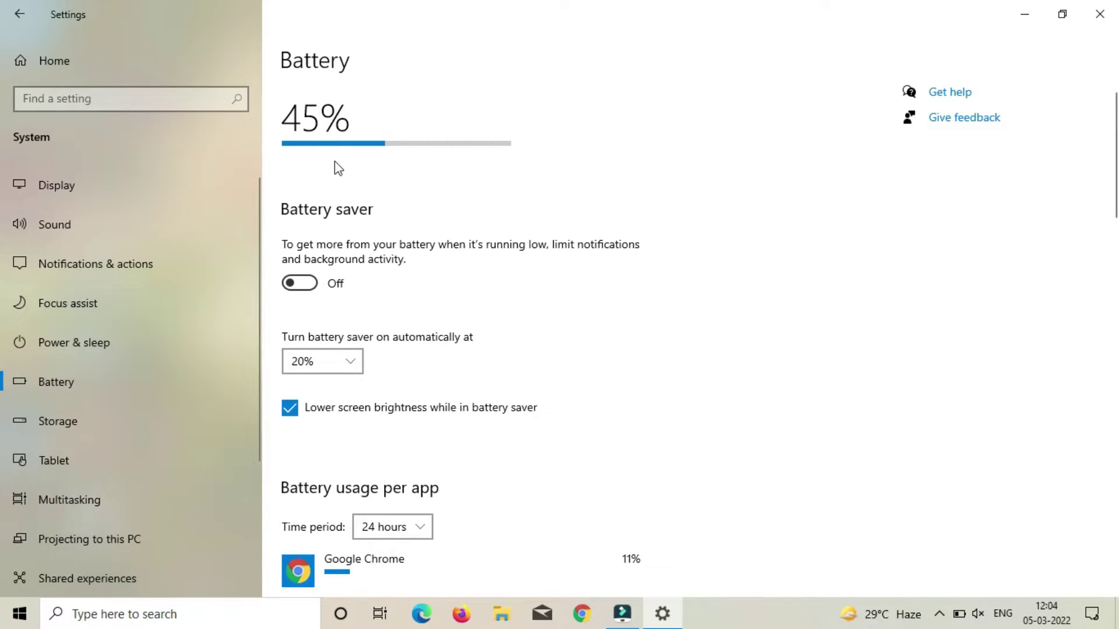
left_click(307, 290)
left_click(359, 366)
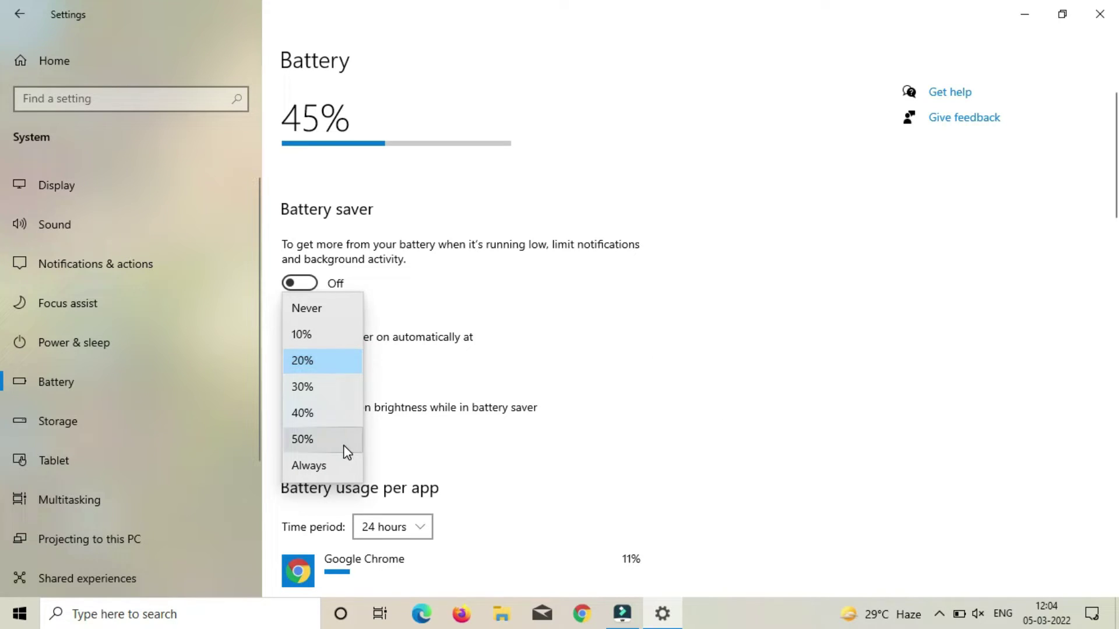
left_click(315, 466)
Step: Restore the automatic battery saver threshold to 20% and switch battery saver off
left_click(349, 370)
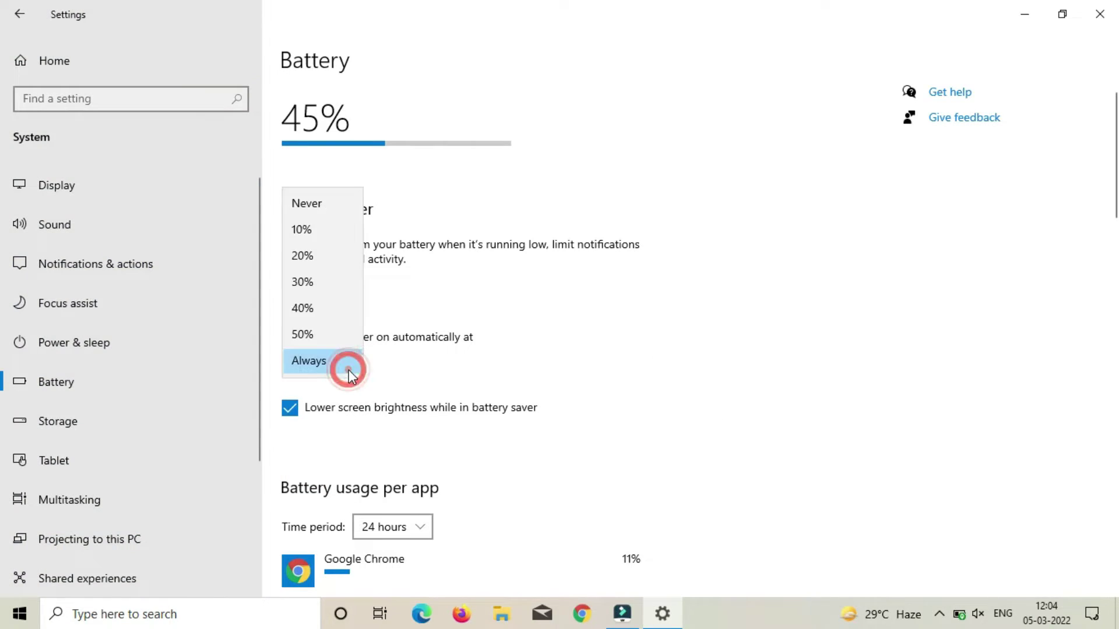
left_click(297, 262)
left_click(299, 282)
Step: View the battery usage per app for a time period of 1 week
left_click_drag(1115, 172, 1114, 235)
left_click(417, 88)
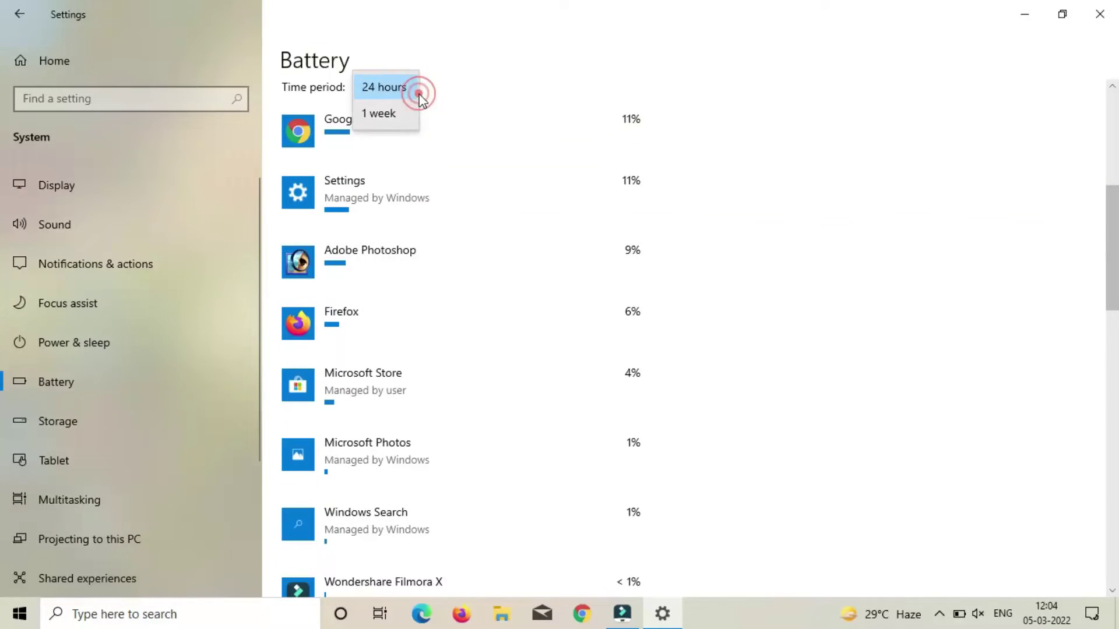
left_click(383, 120)
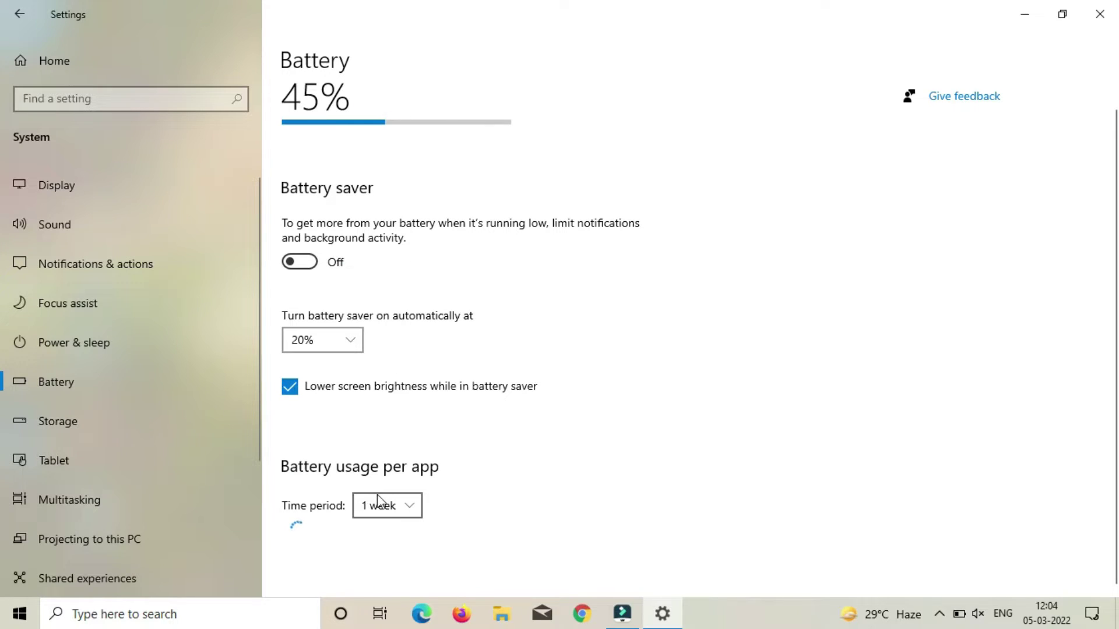
left_click(391, 504)
left_click(401, 487)
Step: Open the Storage settings and review the drive's usage by category and the additional storage settings
left_click(34, 419)
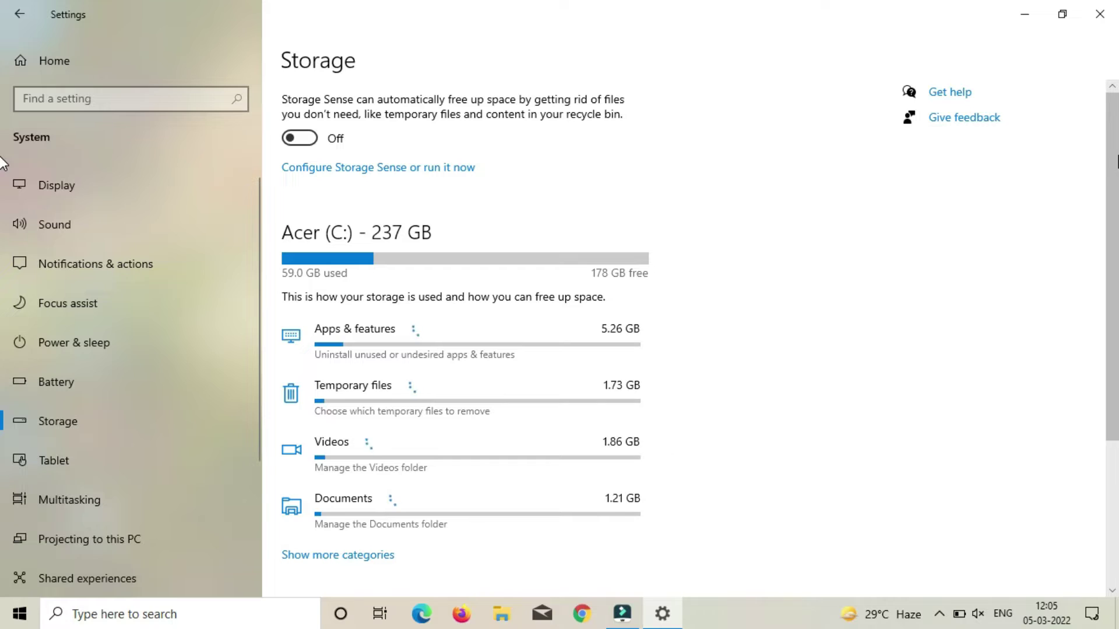
left_click_drag(1115, 182, 1099, 162)
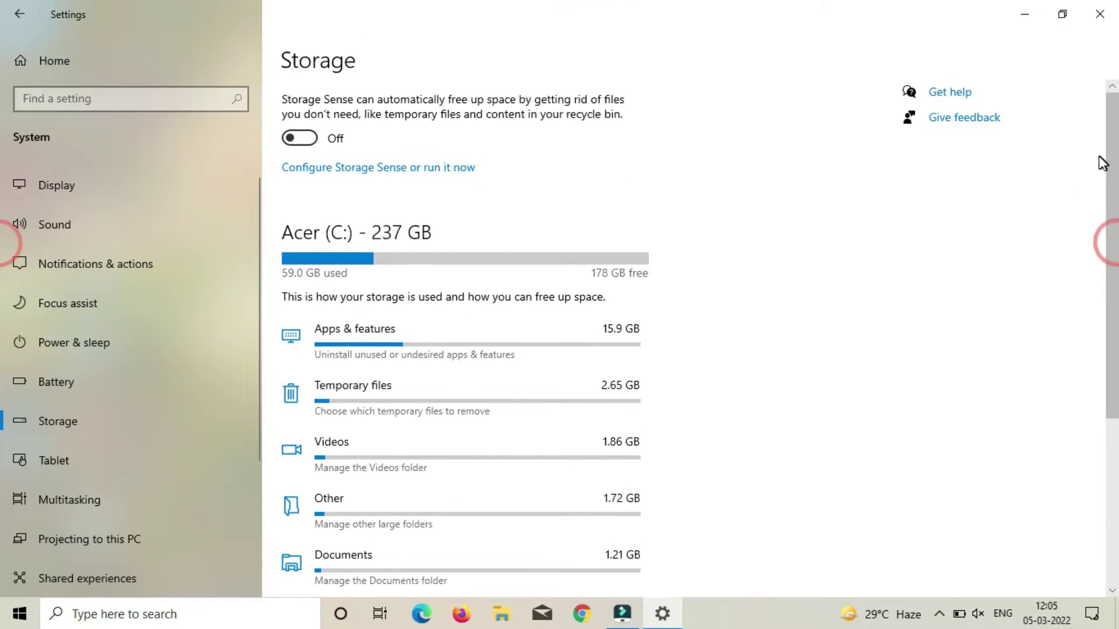
left_click_drag(1117, 262, 1113, 427)
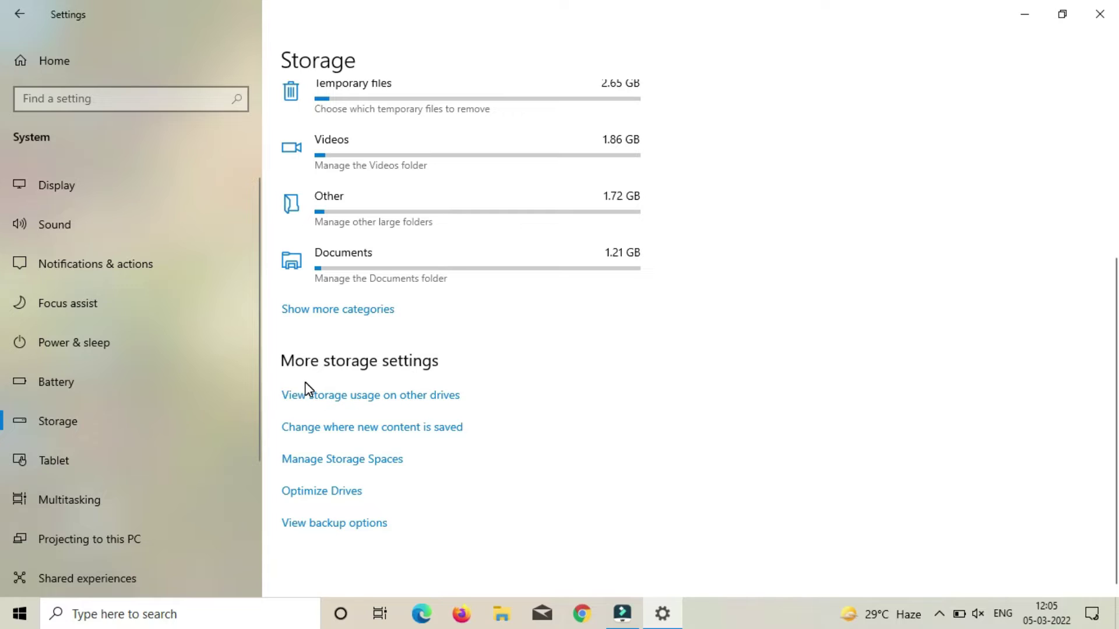
Step: View the Tablet settings and review the Multitasking options for snap windows, timeline, Alt + Tab and virtual desktops
left_click(51, 472)
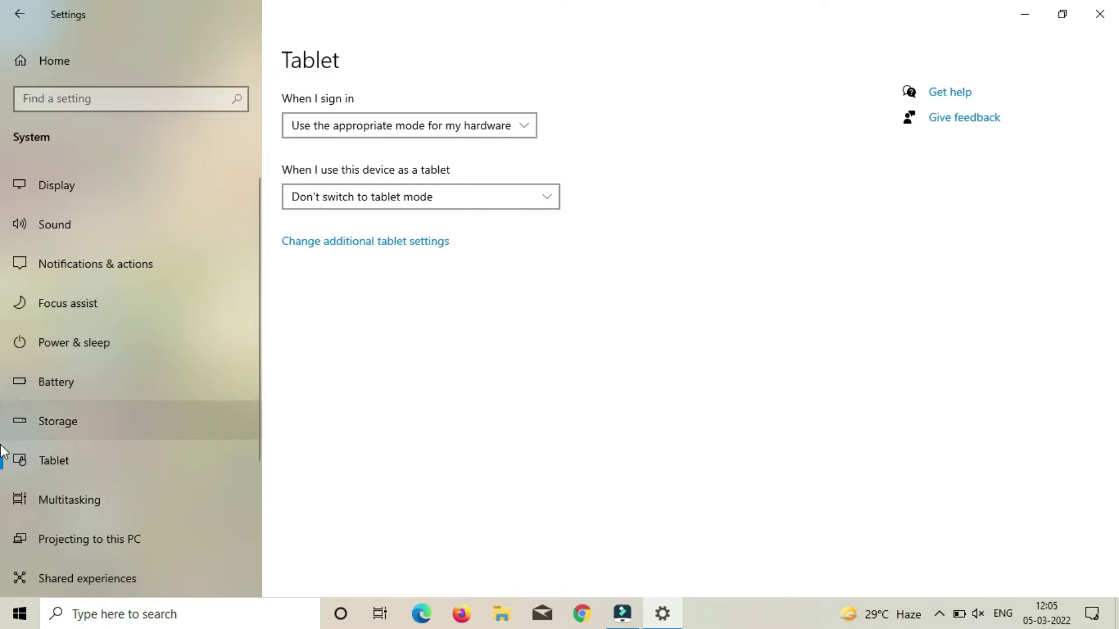
left_click(62, 508)
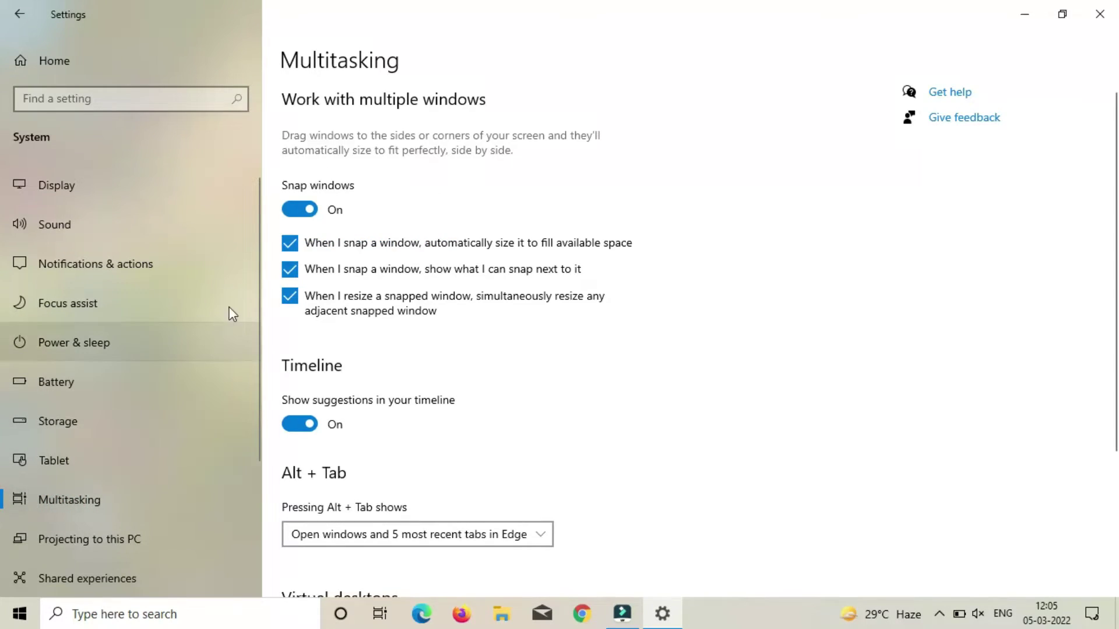
scroll(816, 180, "down", 1)
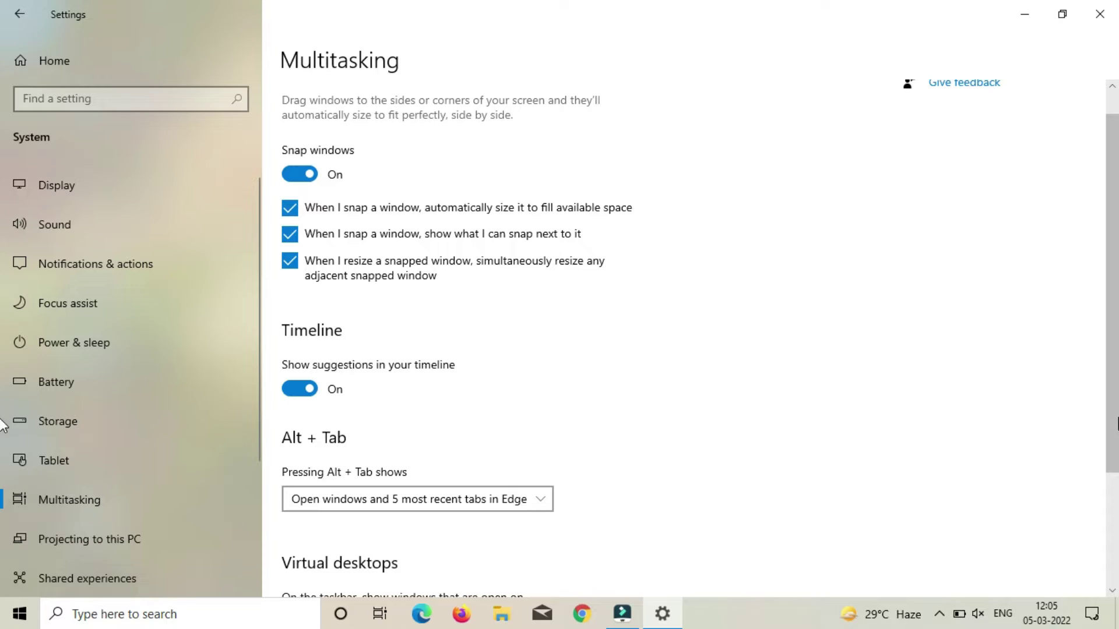
scroll(1110, 222, "down", 3)
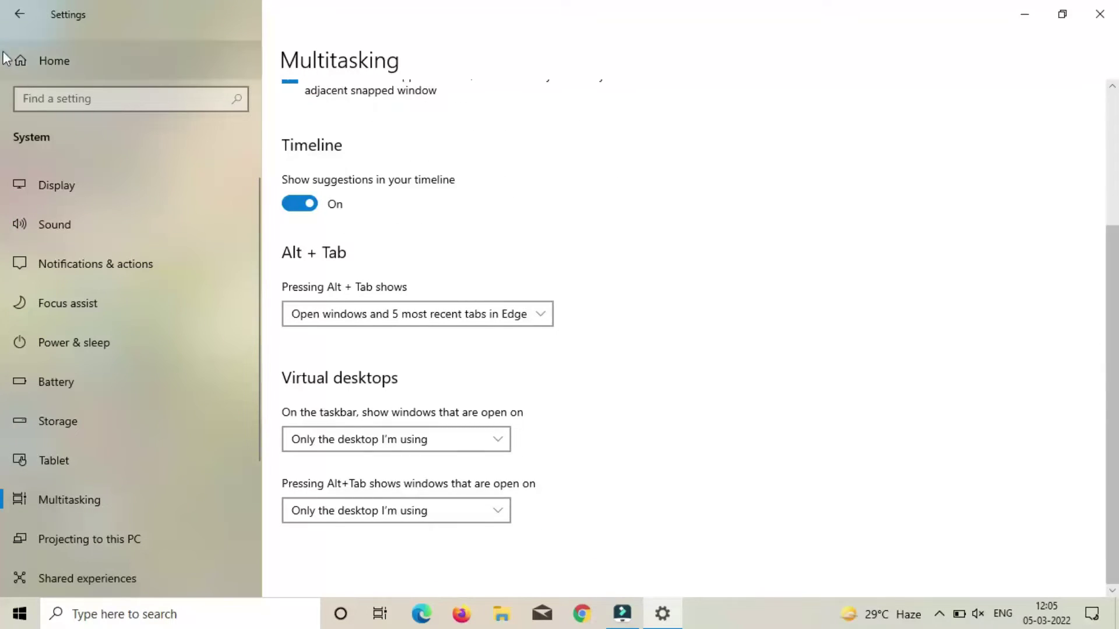
left_click(466, 452)
left_click(575, 408)
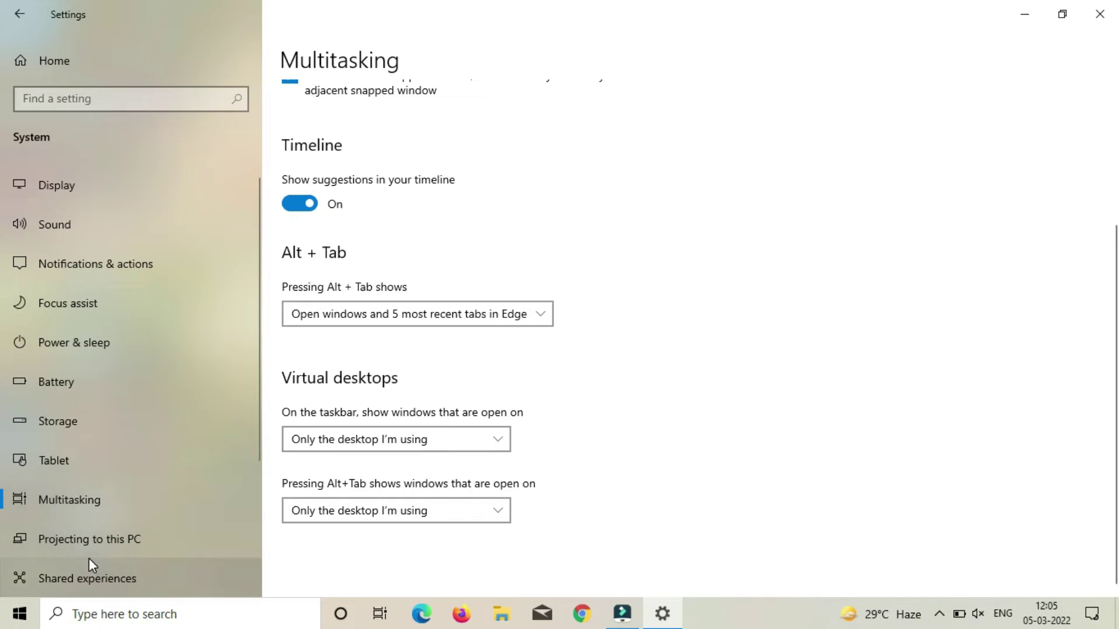
Step: View the Projecting to this PC settings, bring up the Rename your PC dialog and cancel it
left_click(88, 536)
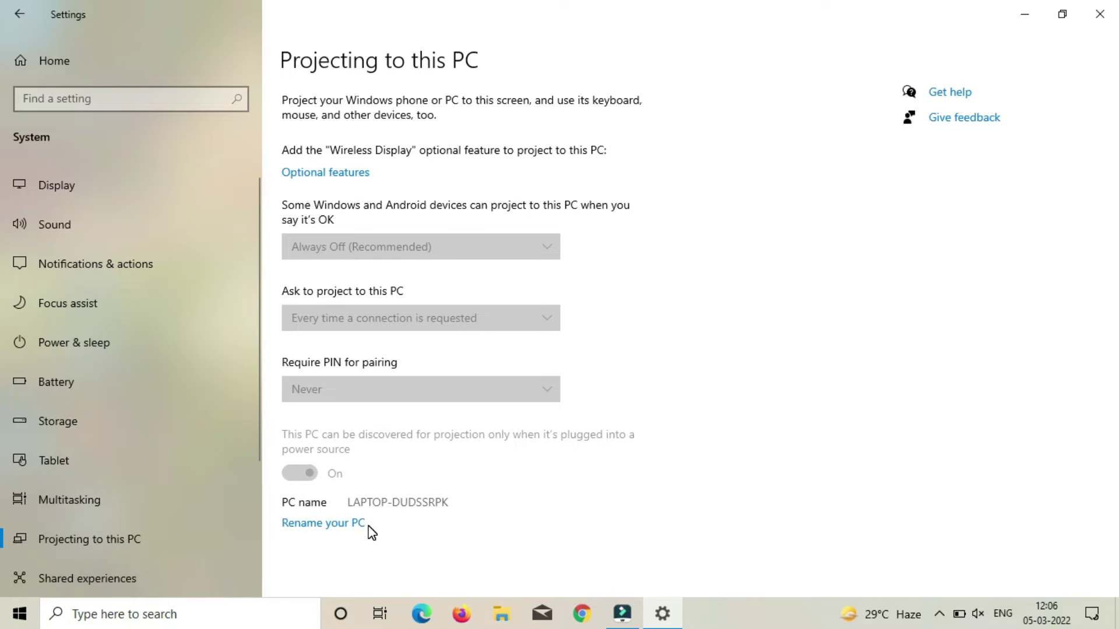
left_click(312, 525)
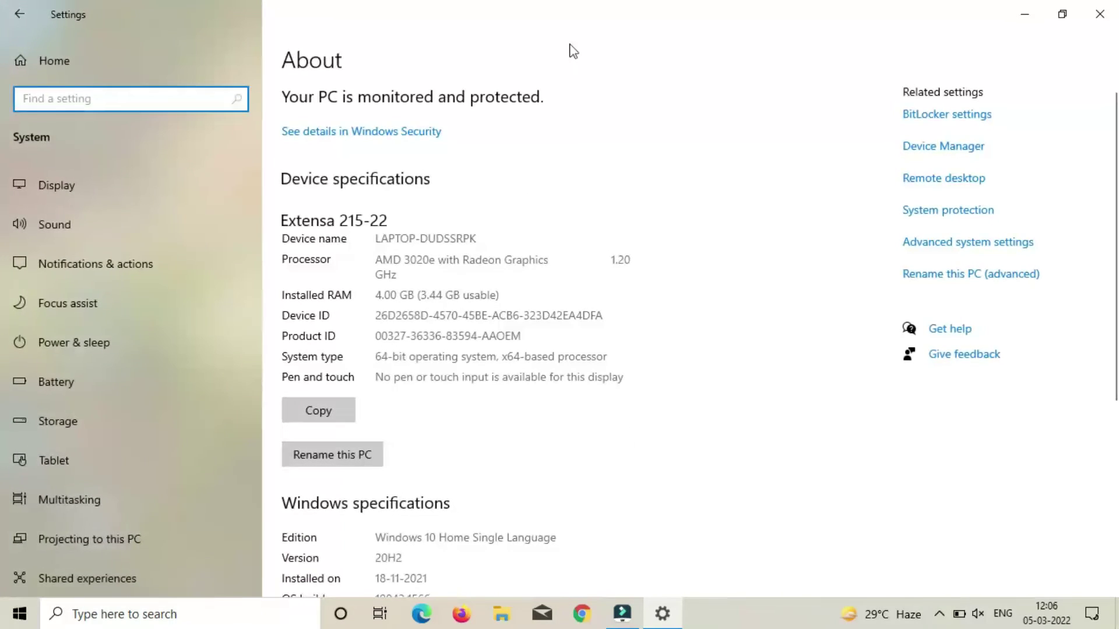
left_click(337, 456)
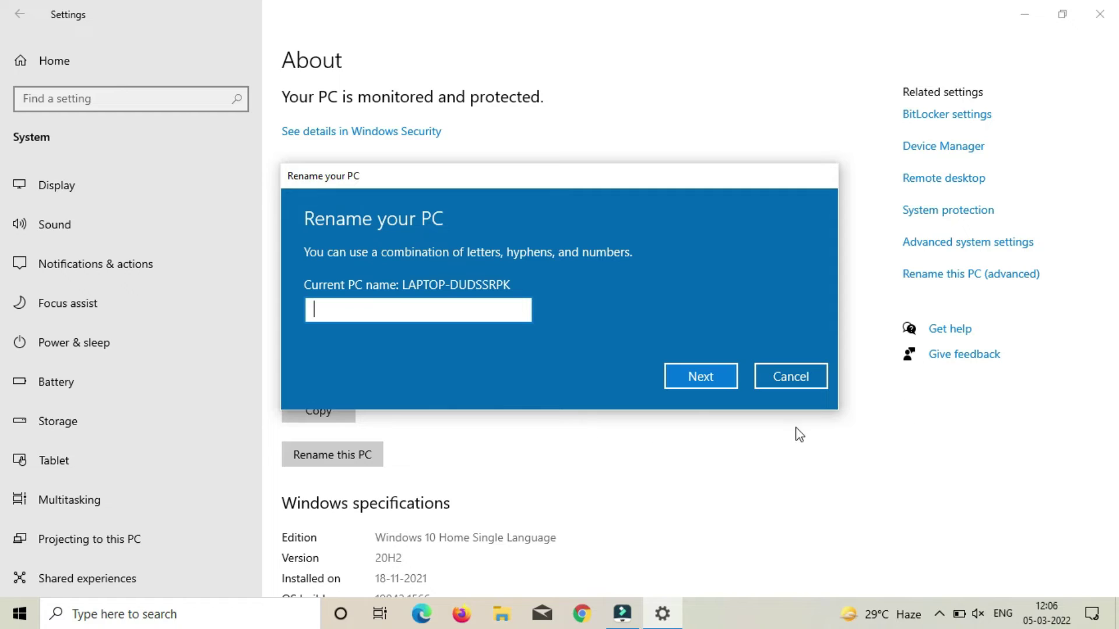
left_click(814, 377)
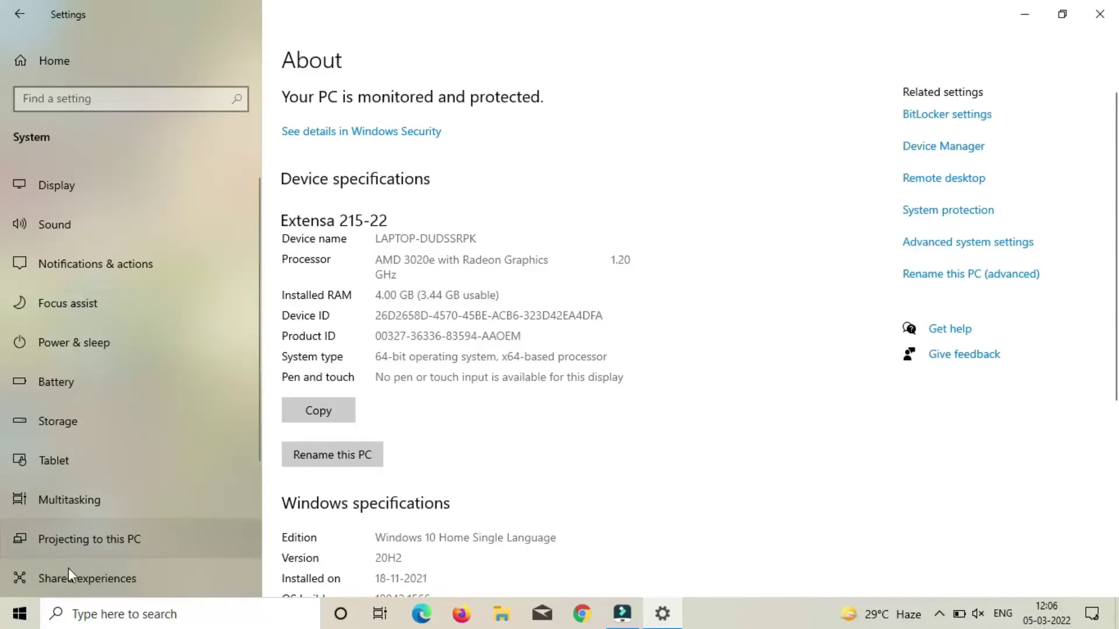
Step: Review the nearby sharing and cross-device options in Shared experiences and return to the Settings home page
left_click(64, 587)
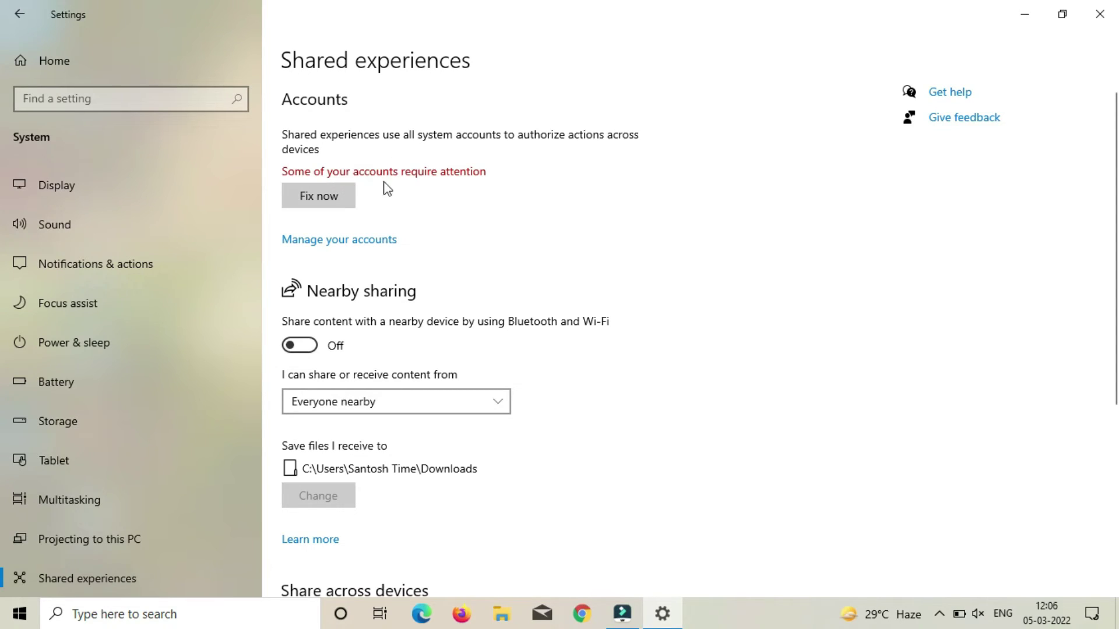
scroll(916, 146, "down", 1)
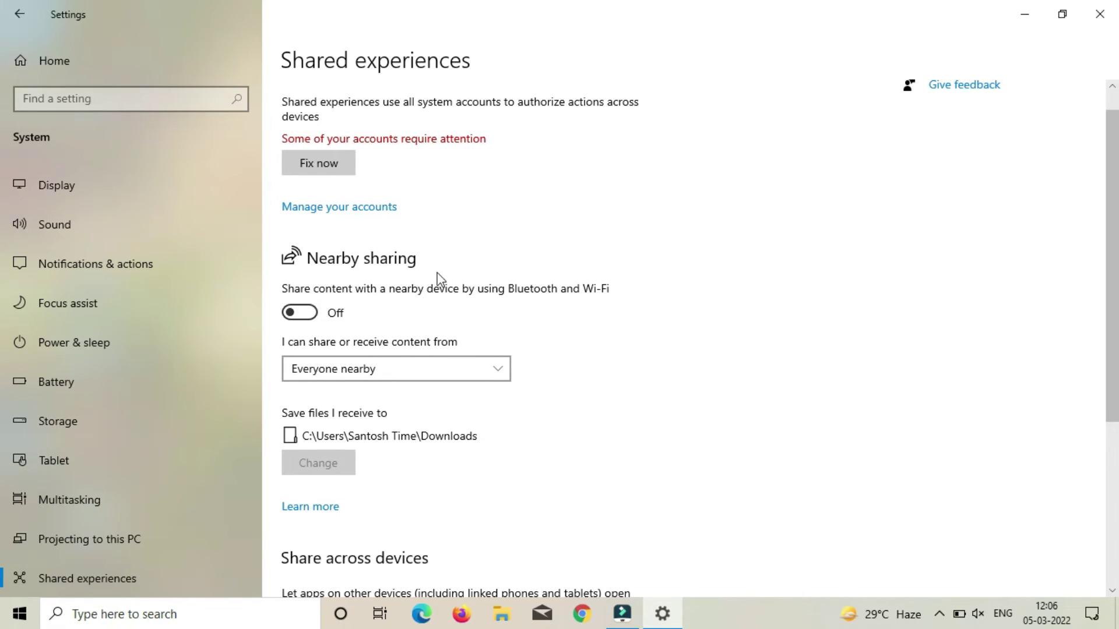
scroll(376, 466, "down", 5)
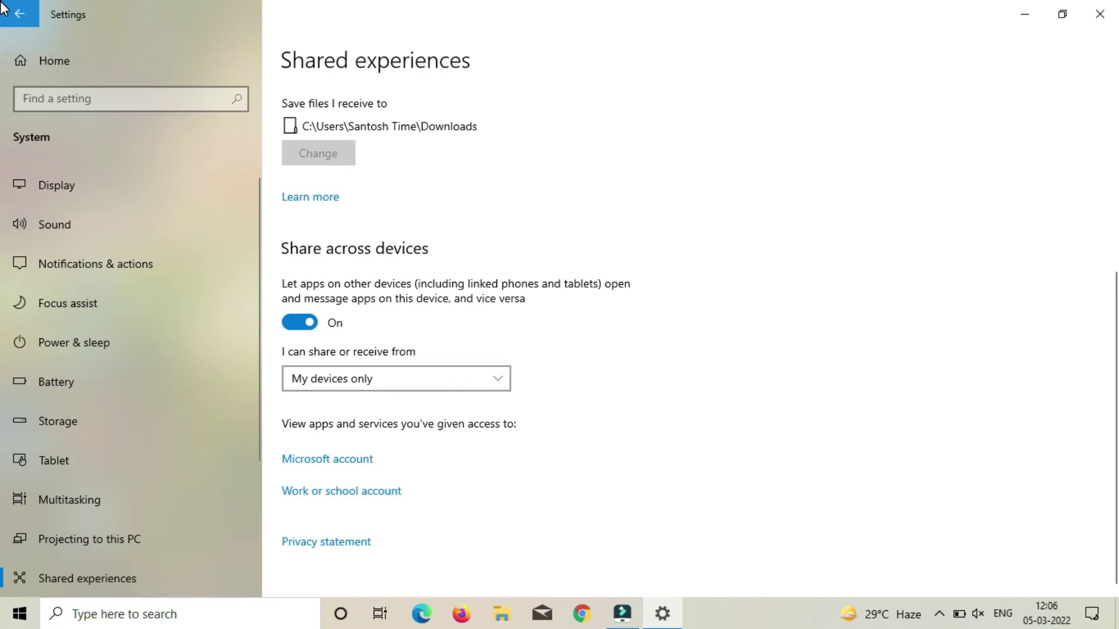
left_click(18, 15)
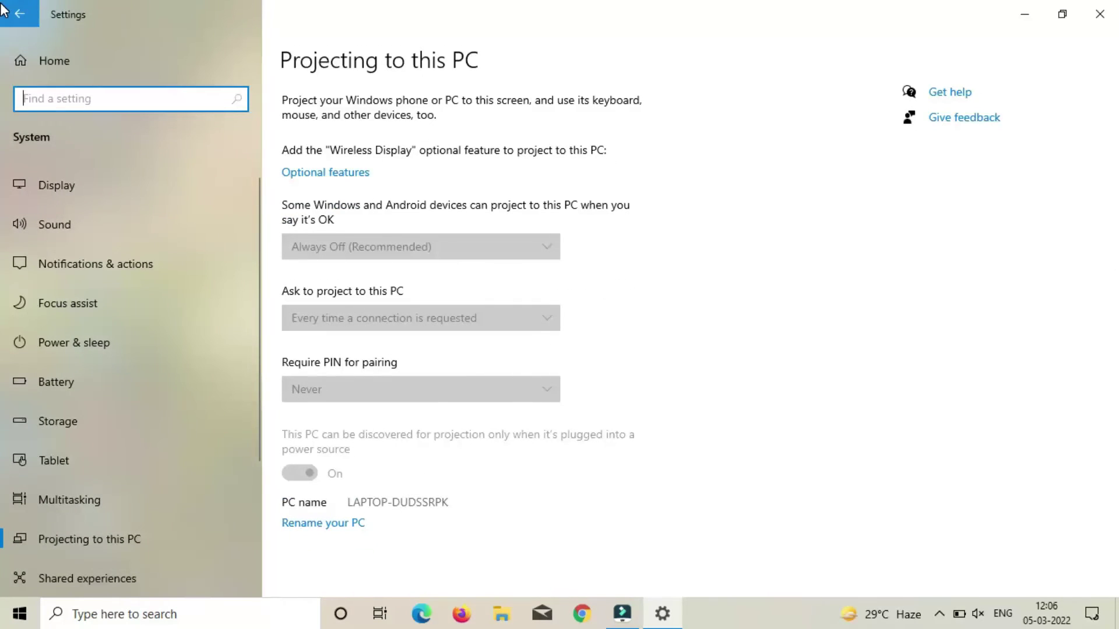
left_click(19, 15)
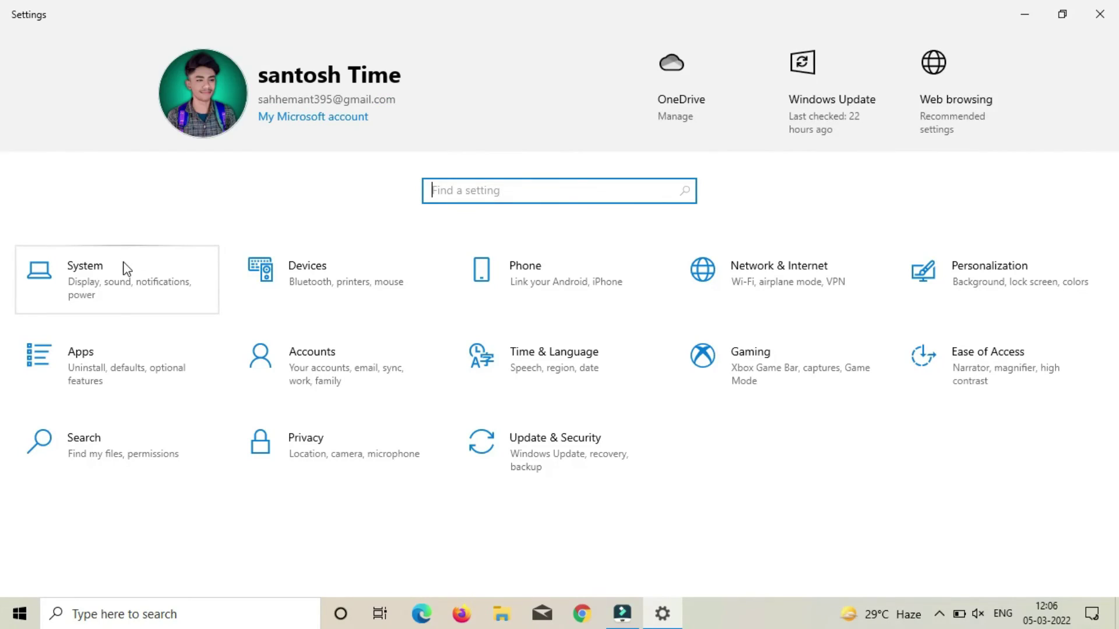